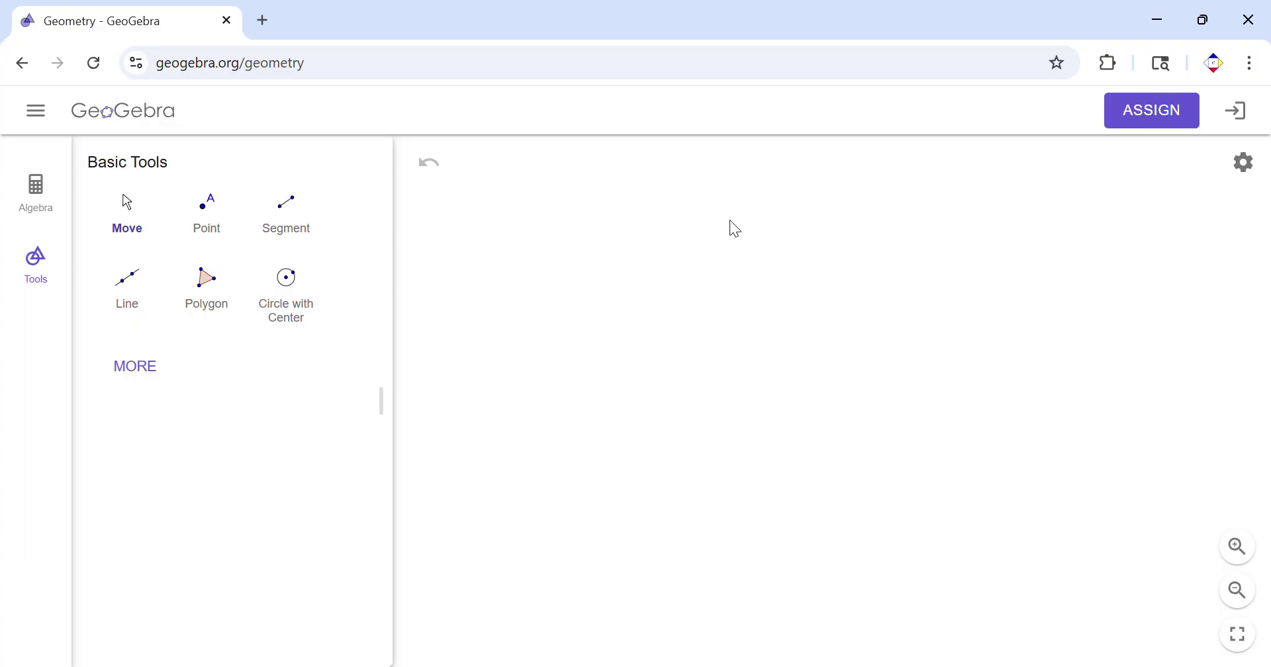
Draw a circle centred at A near the canvas middle, passing through B on its right
left_click(291, 284)
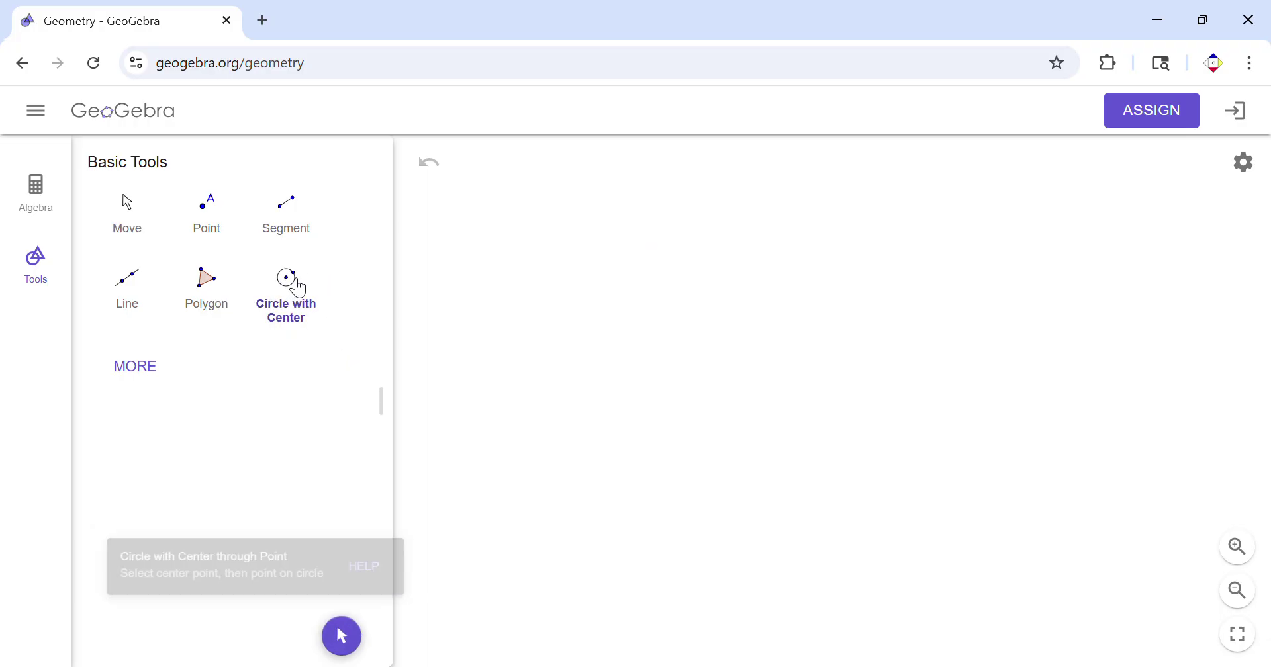
left_click(727, 385)
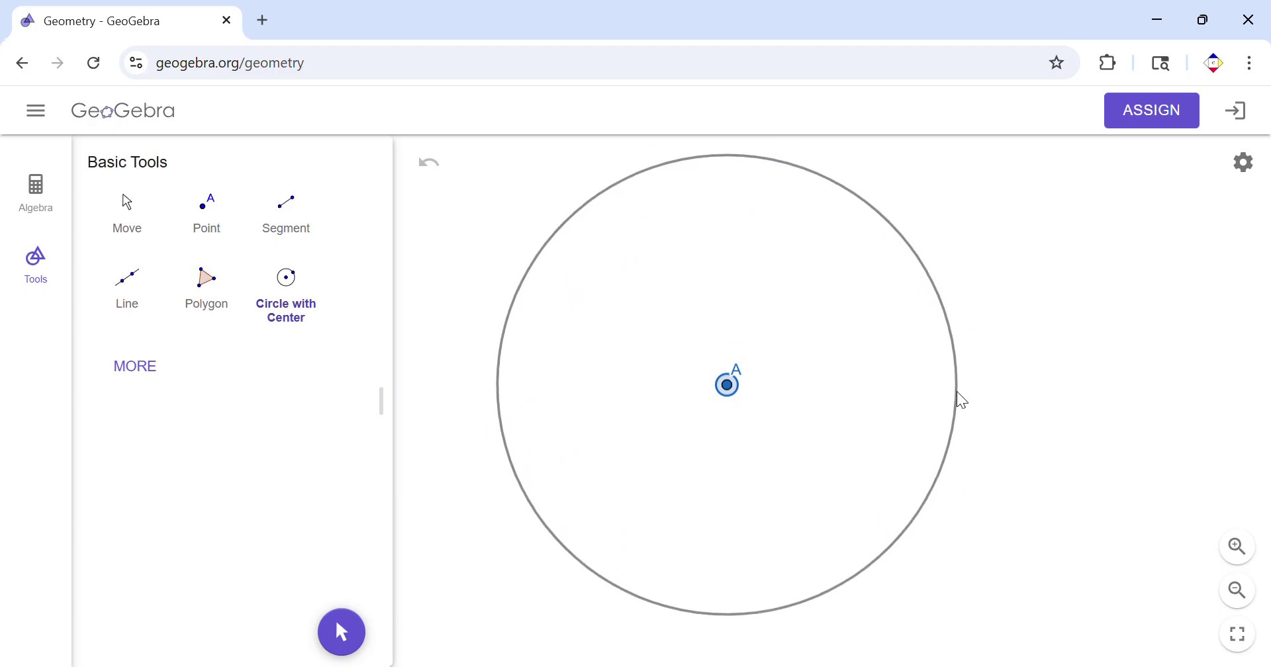
left_click(957, 389)
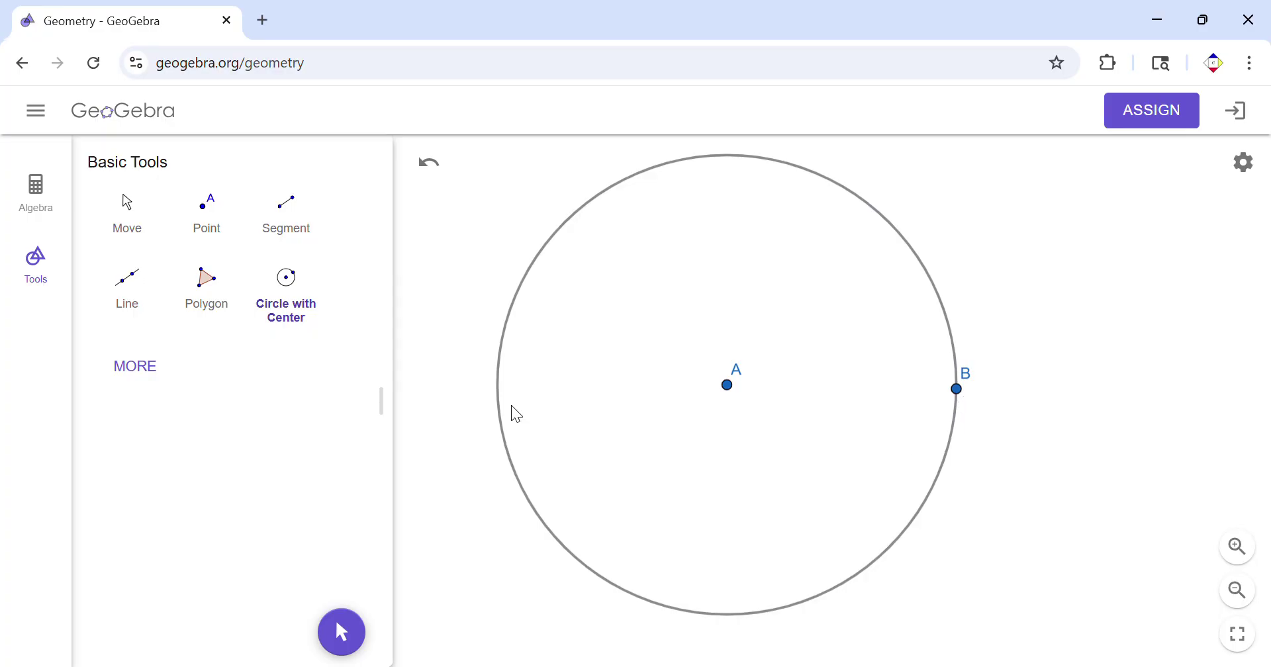
Draw the radius segment from centre A to point B
left_click(292, 213)
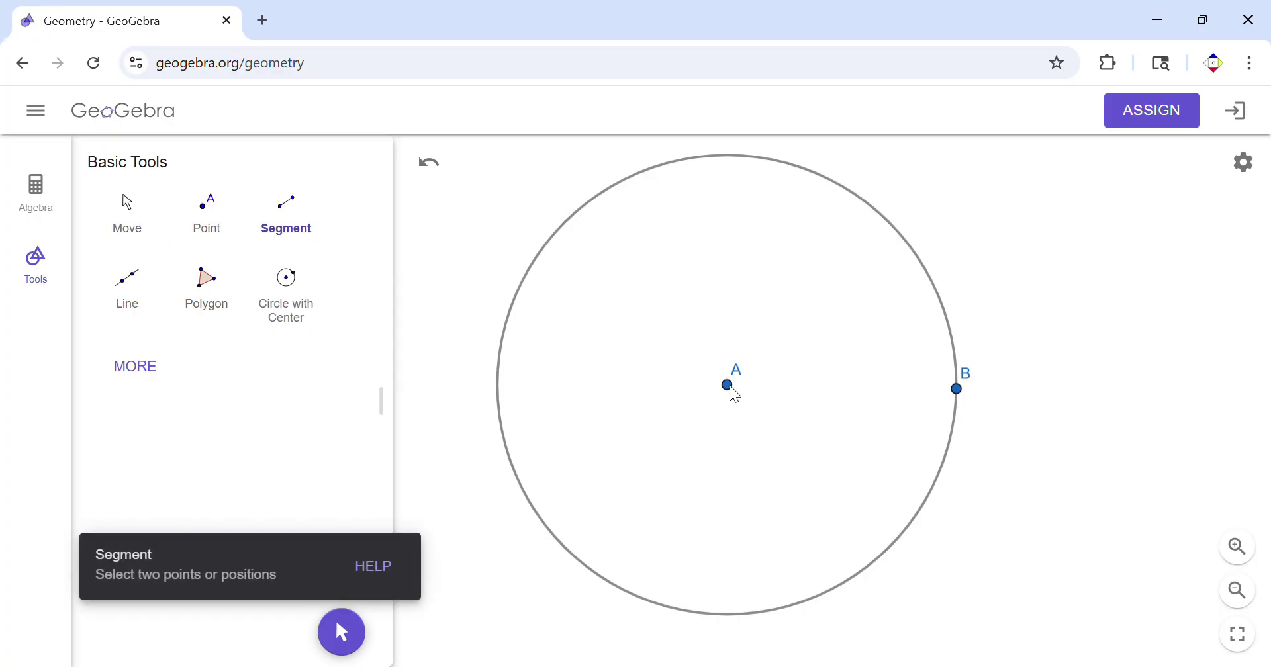
left_click(728, 386)
left_click(960, 391)
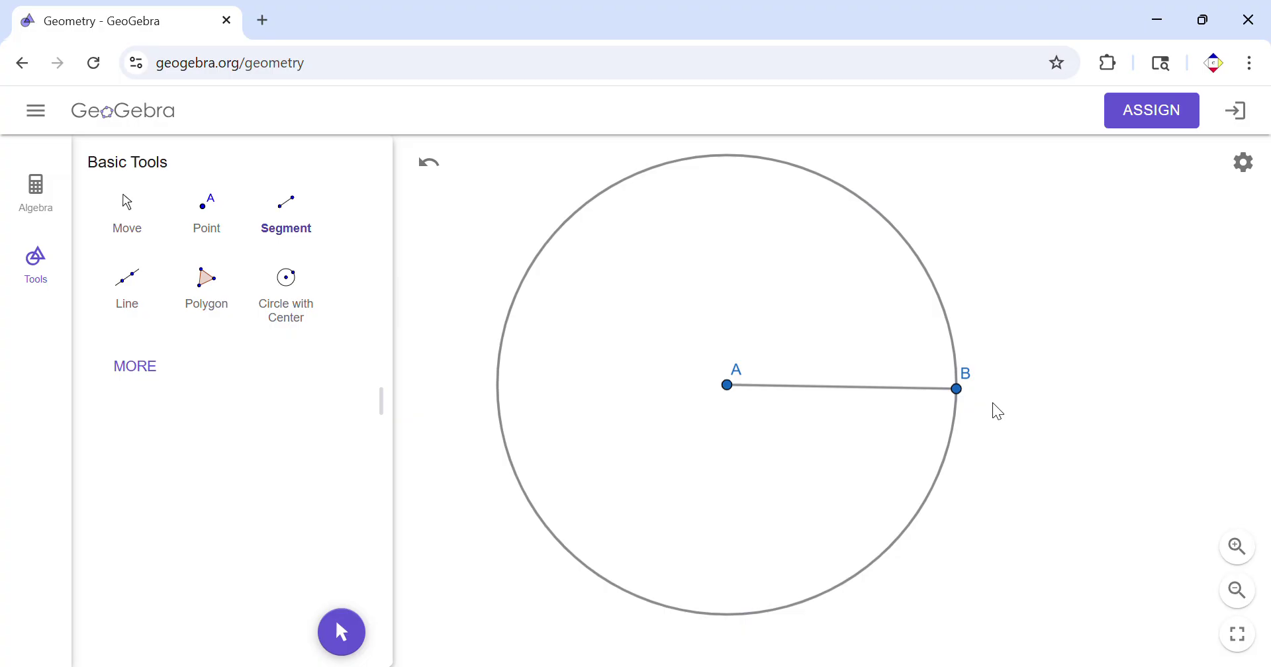
left_click(135, 366)
Use Compass to draw a radius-AB circle centred on point B
scroll(306, 434, "down", 5)
scroll(309, 434, "down", 7)
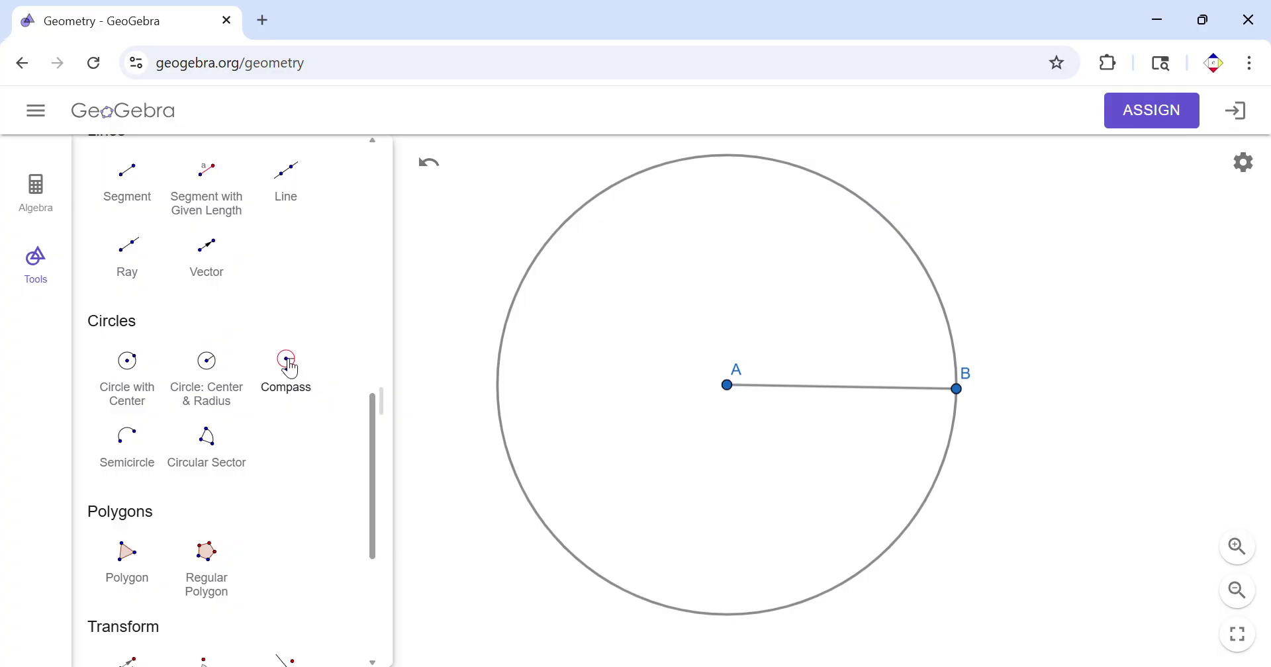
left_click(289, 368)
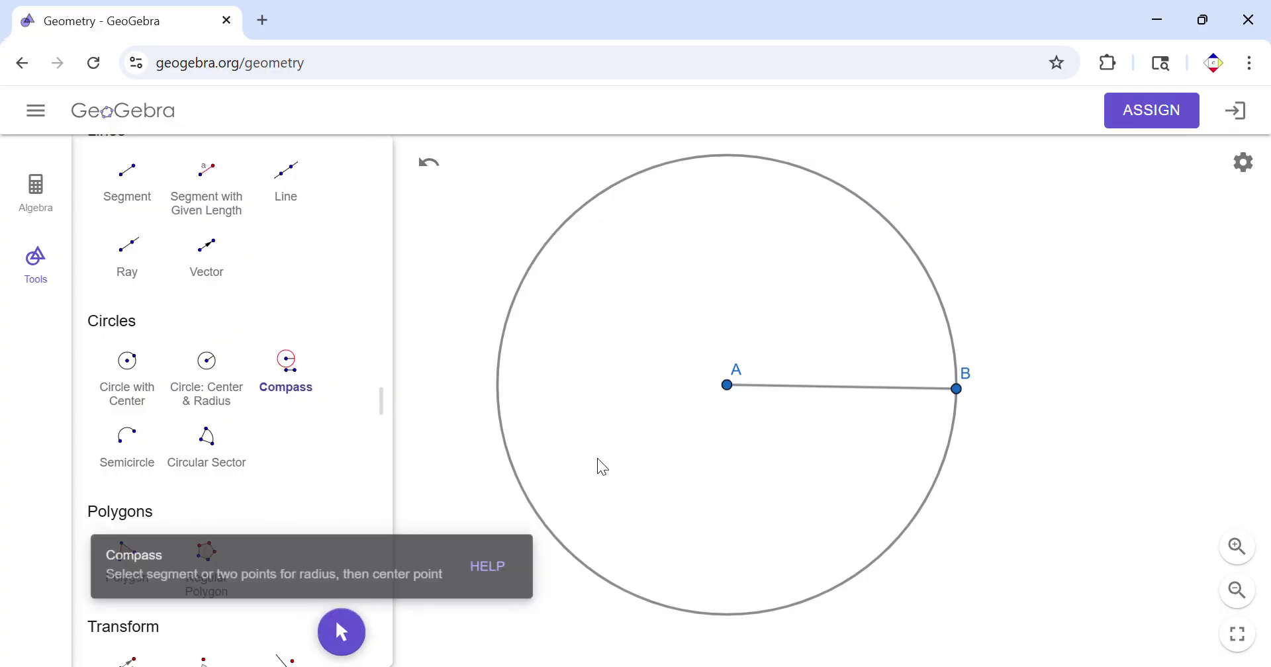
left_click(729, 386)
left_click(958, 389)
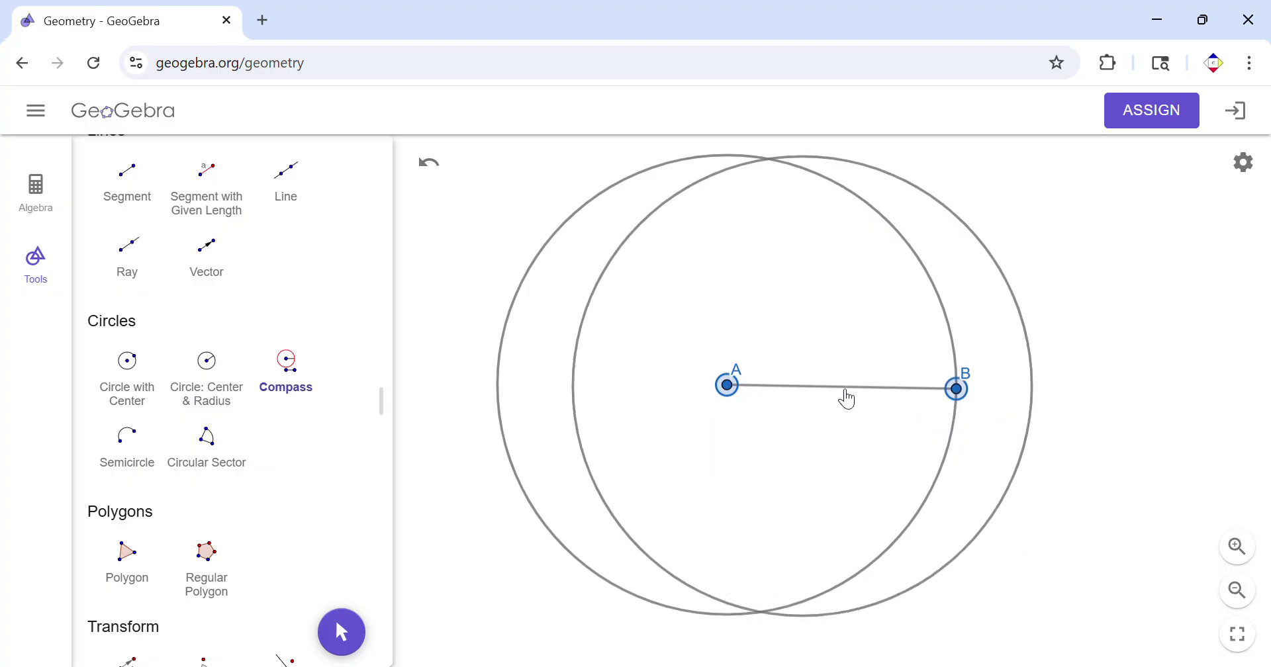
left_click(962, 391)
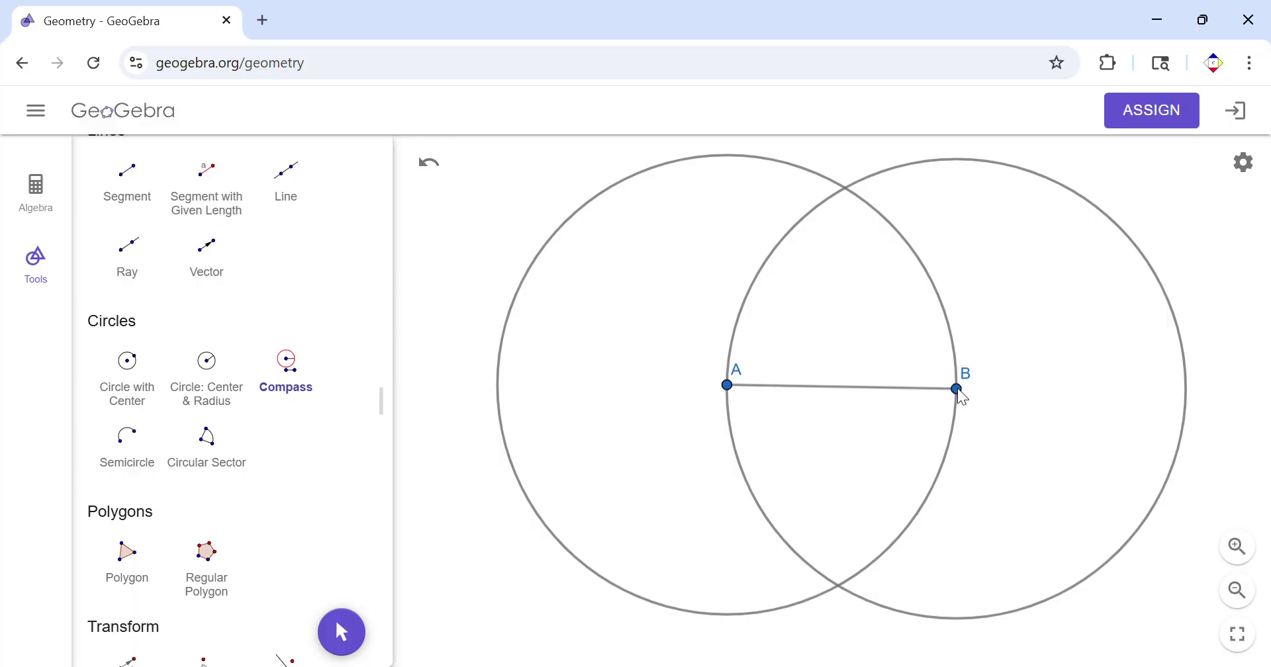
Mark the two circles' upper intersection as point C
scroll(116, 248, "up", 10)
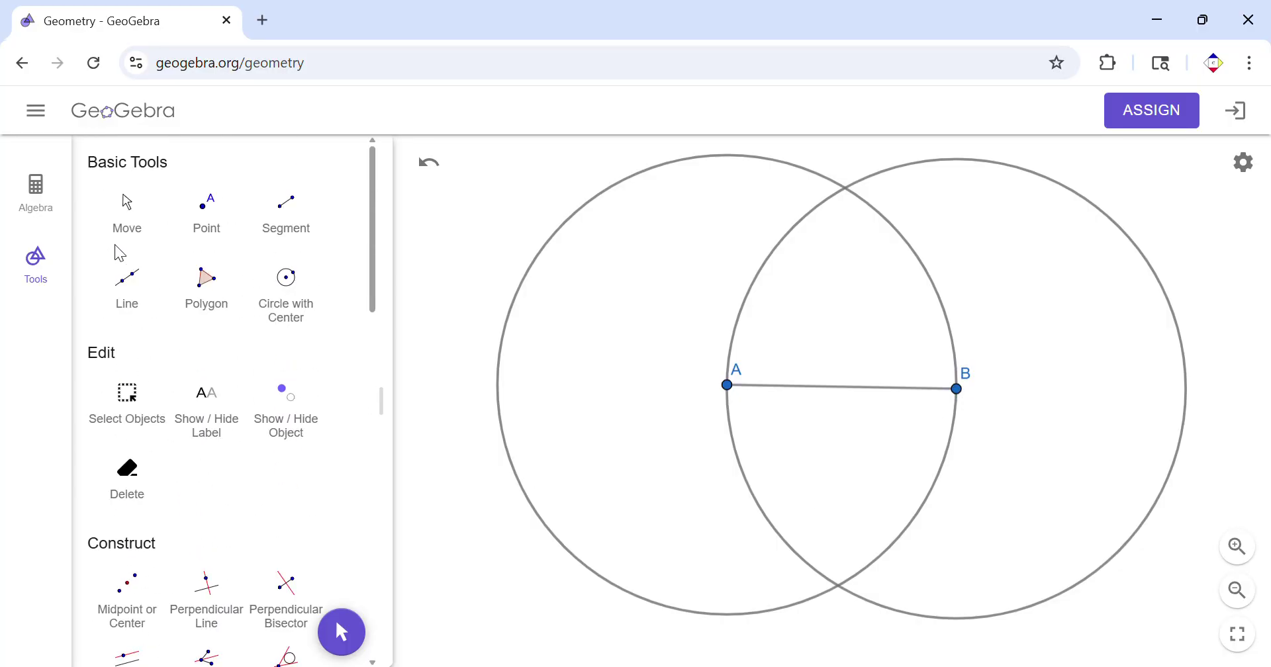
left_click(209, 215)
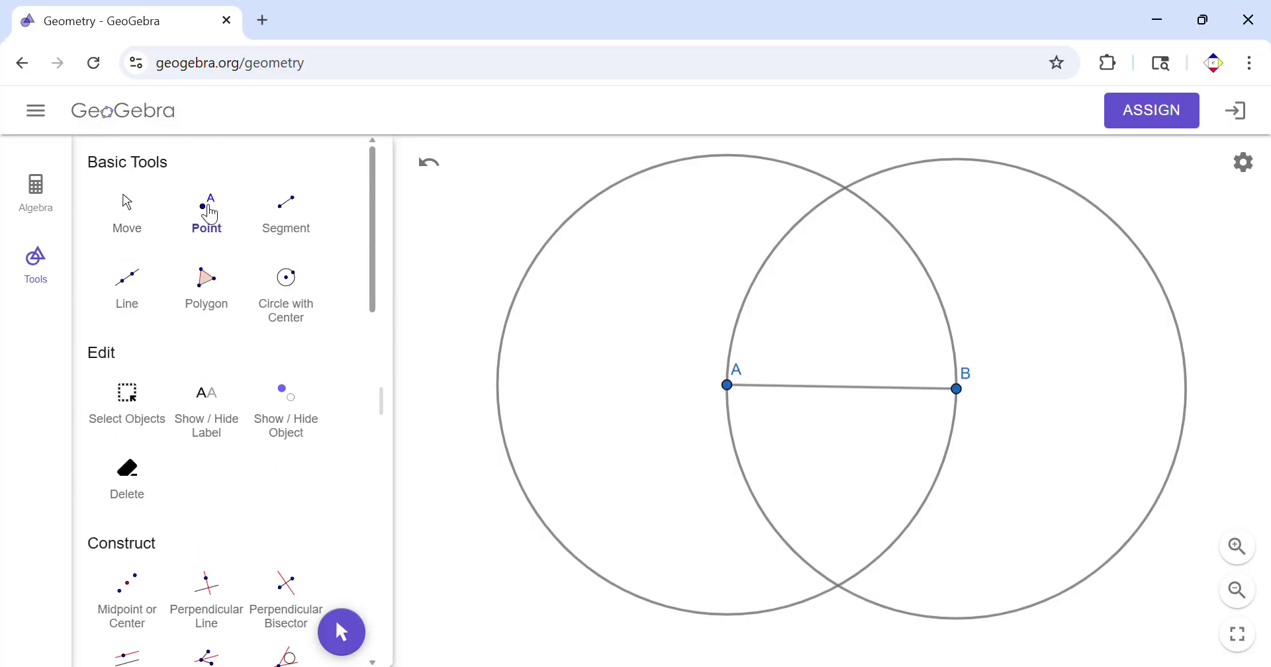
left_click(848, 191)
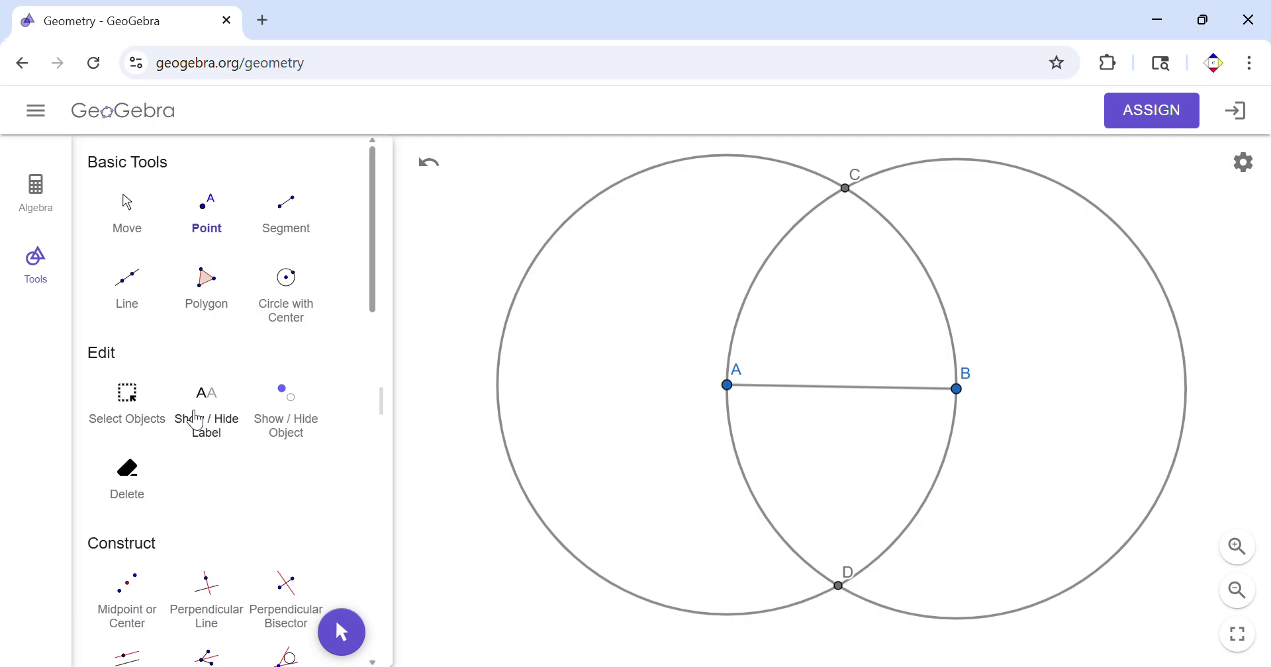
scroll(197, 420, "down", 12)
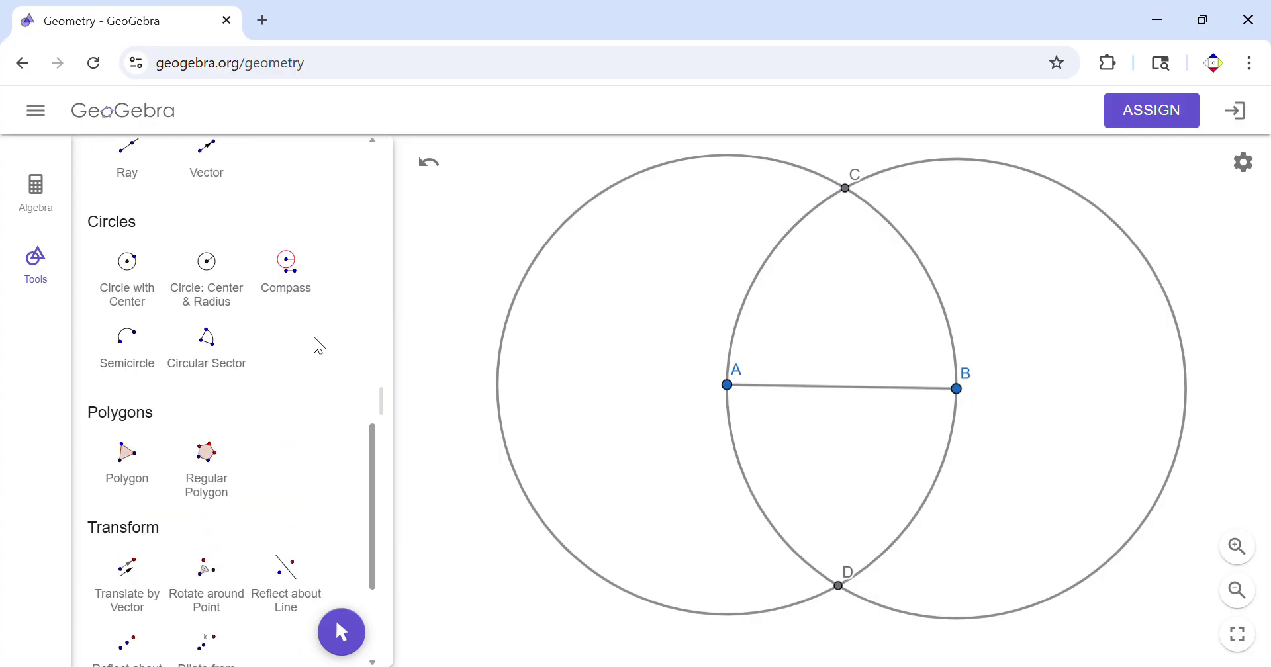
Add radius-AB compass circles centred on points C and D
left_click(298, 263)
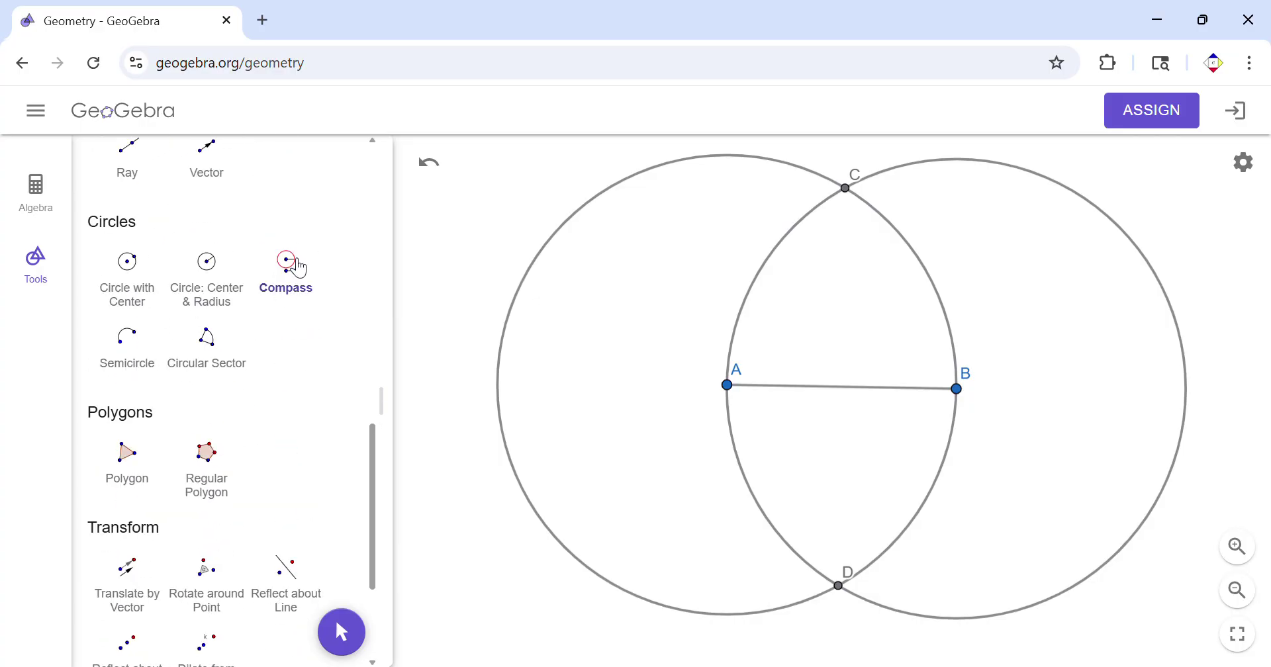
left_click(735, 393)
left_click(956, 391)
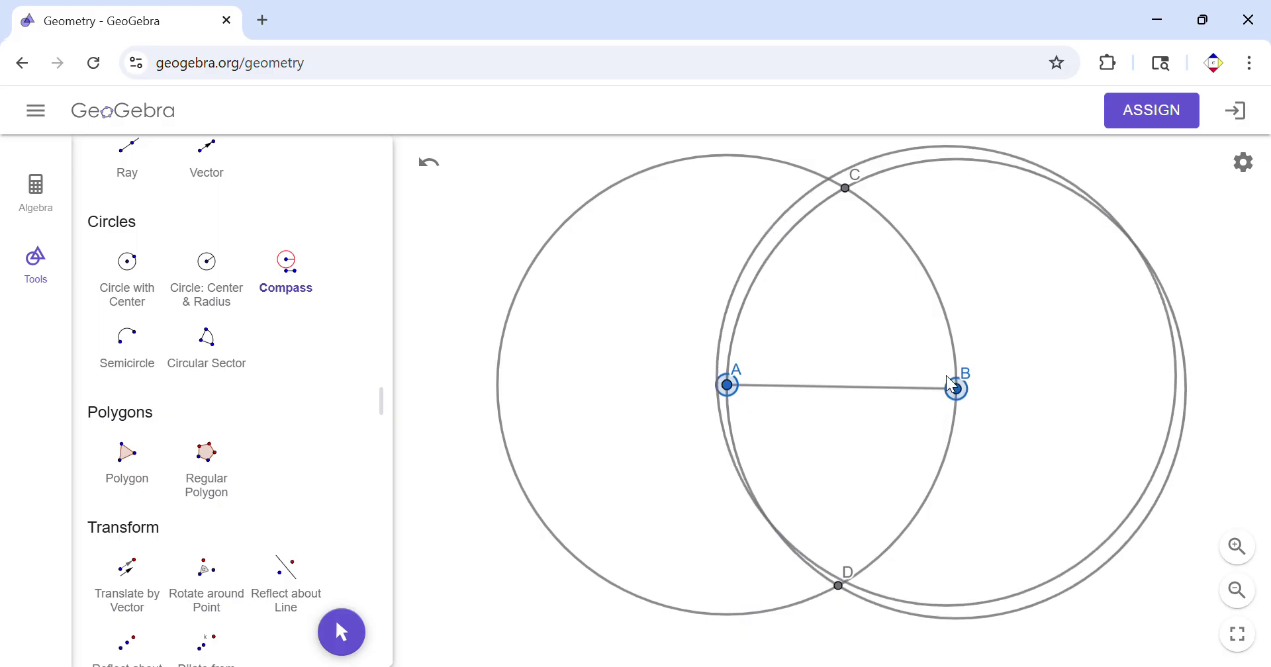
left_click(847, 189)
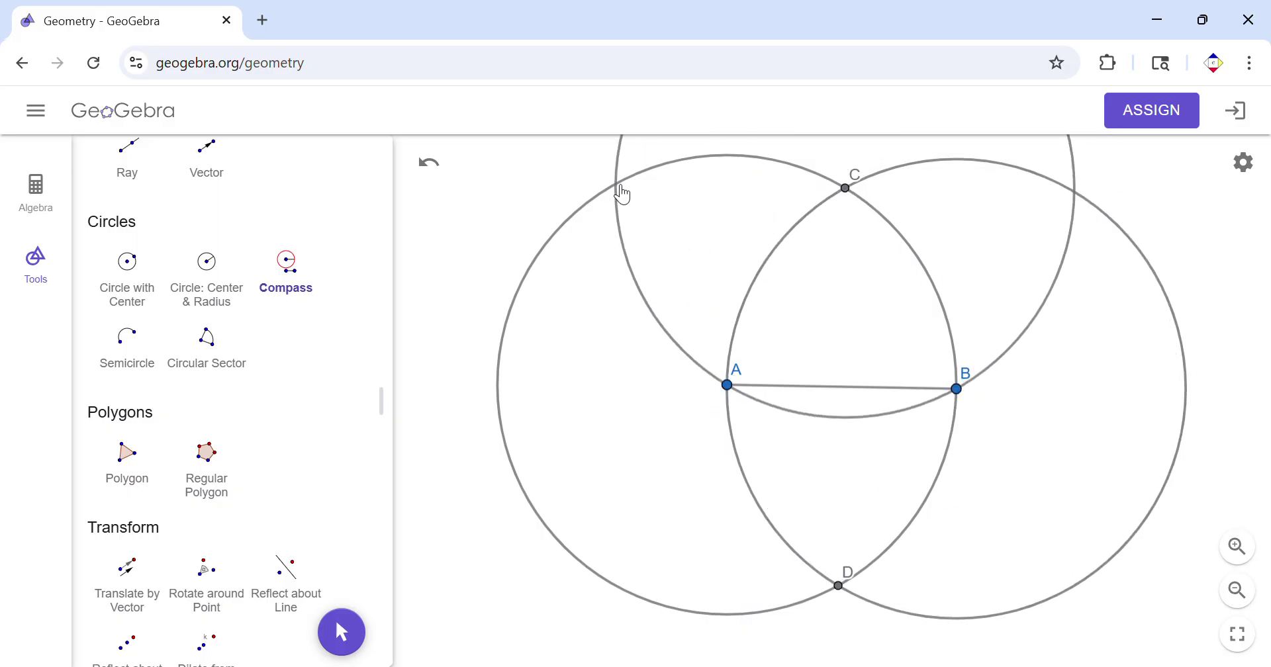
left_click(731, 394)
left_click(957, 396)
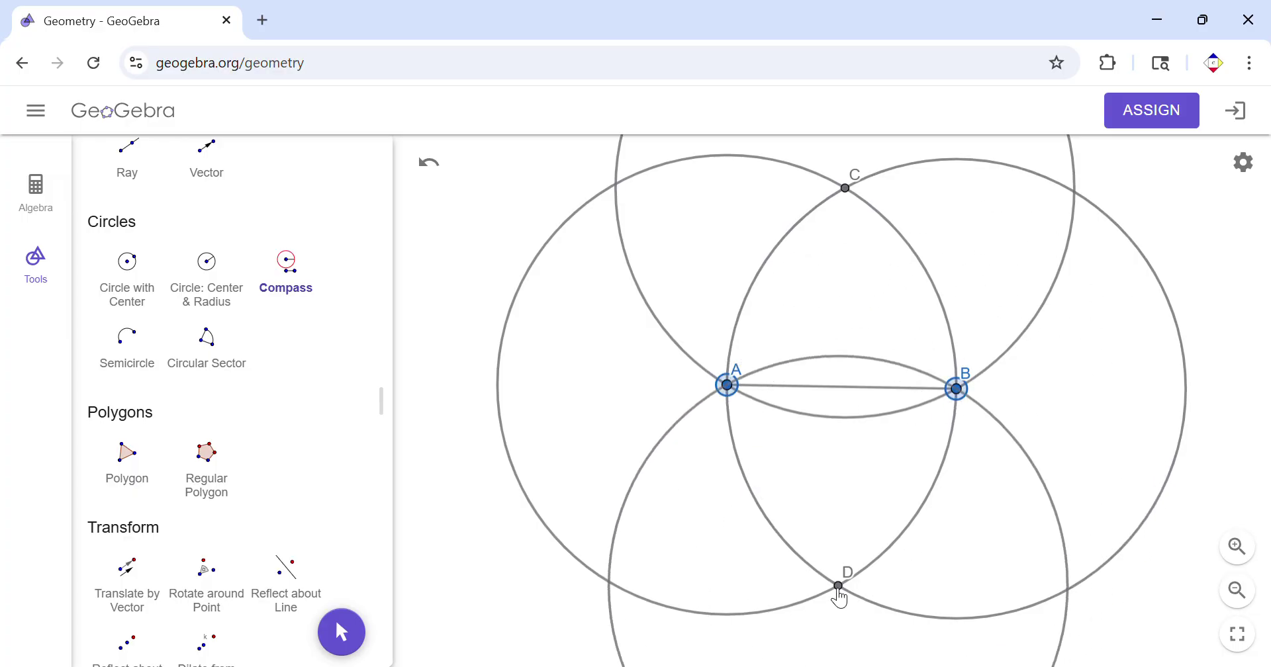
key("Escape")
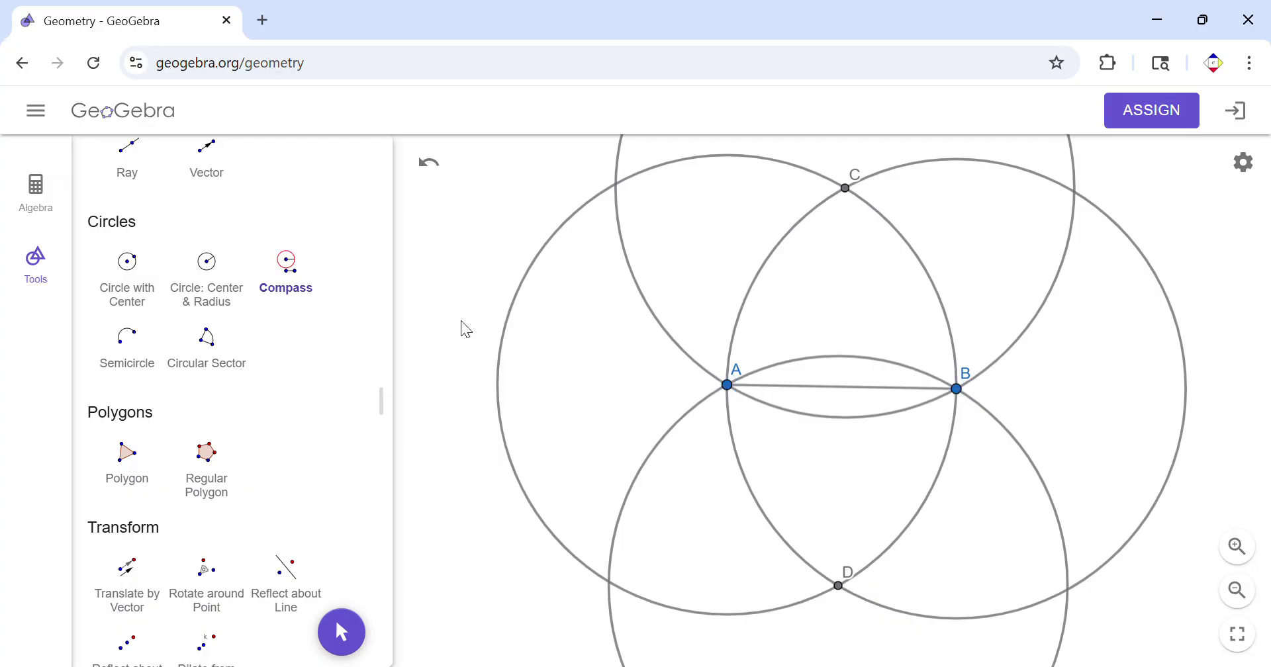
Mark the upper-left and lower-left crossings on circle A as points E and F
scroll(165, 293, "up", 10)
left_click(207, 205)
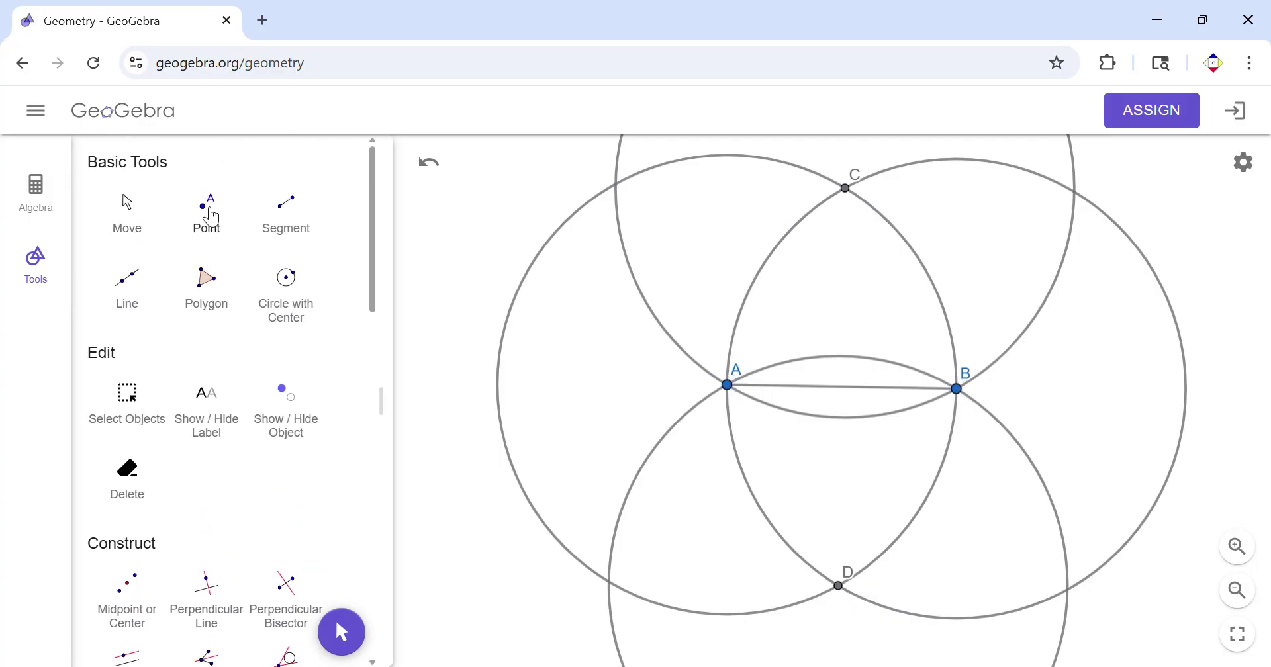
left_click(617, 185)
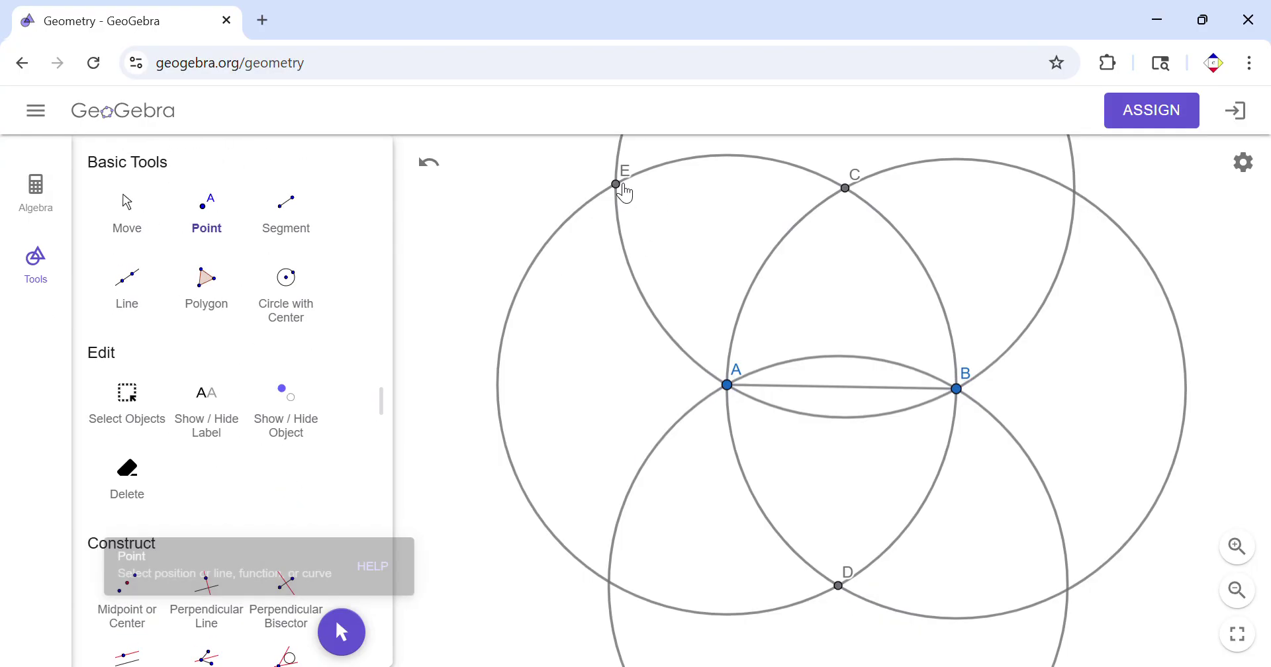
left_click(609, 583)
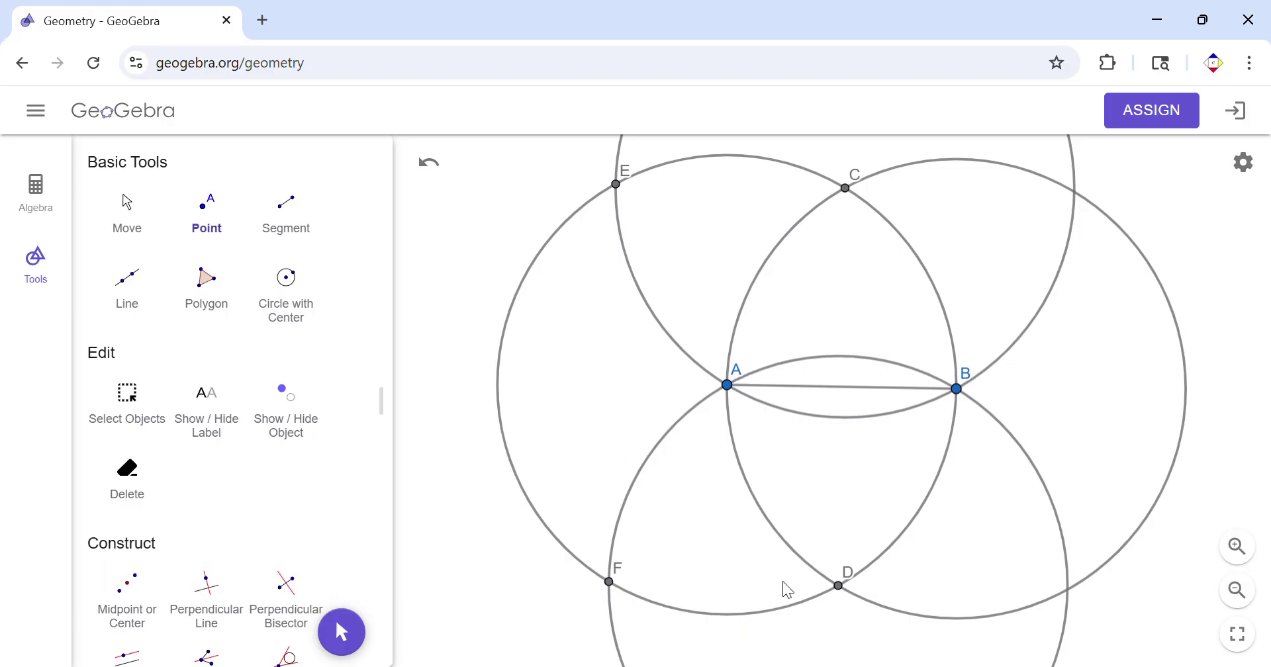
left_click(127, 206)
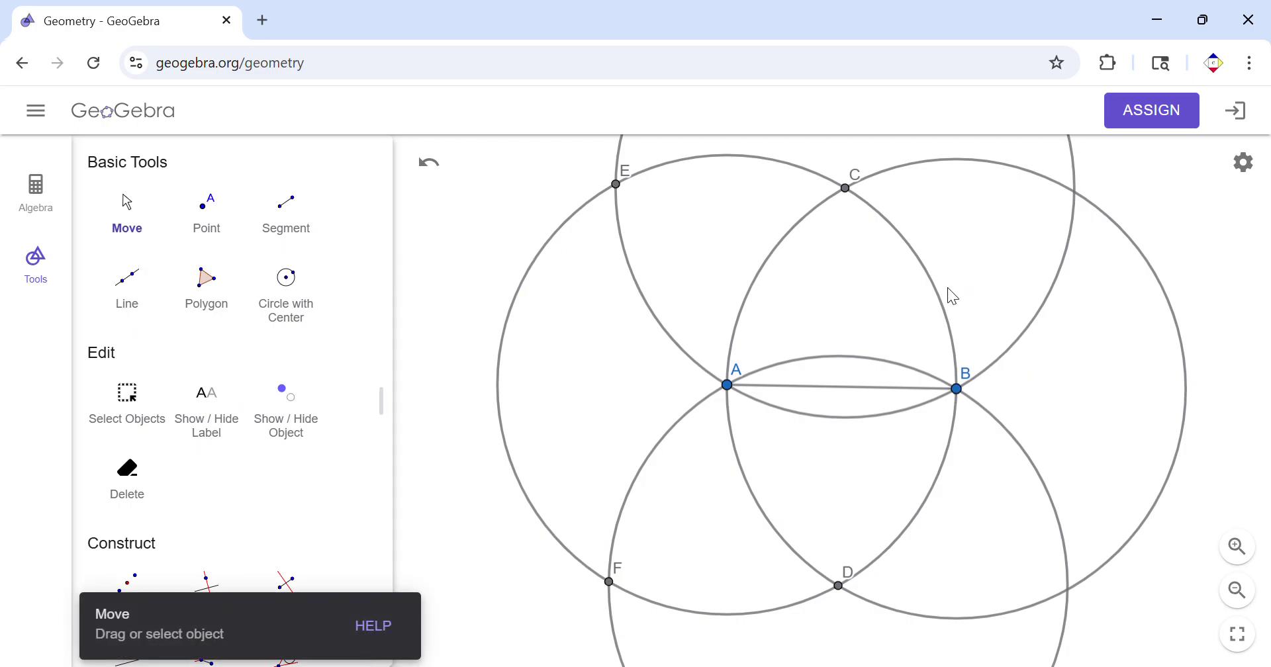
Hide the circle centred on B by unchecking Show Object in its settings
left_click(985, 163)
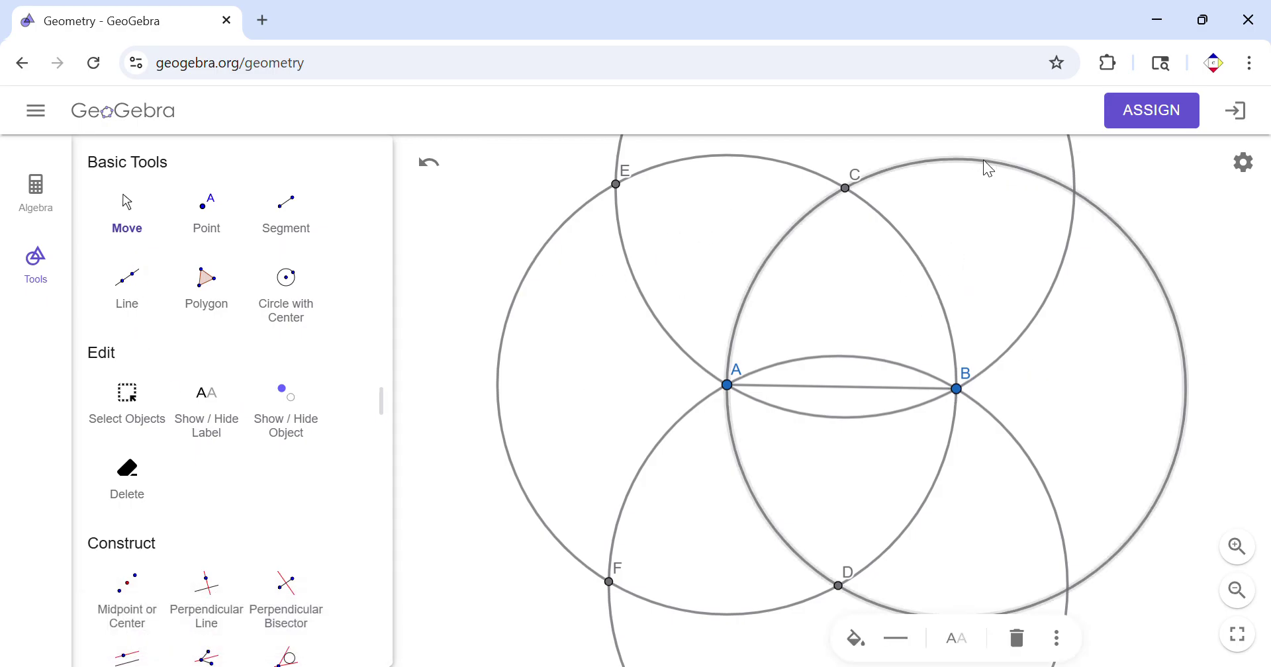
right_click(987, 169)
left_click(1064, 281)
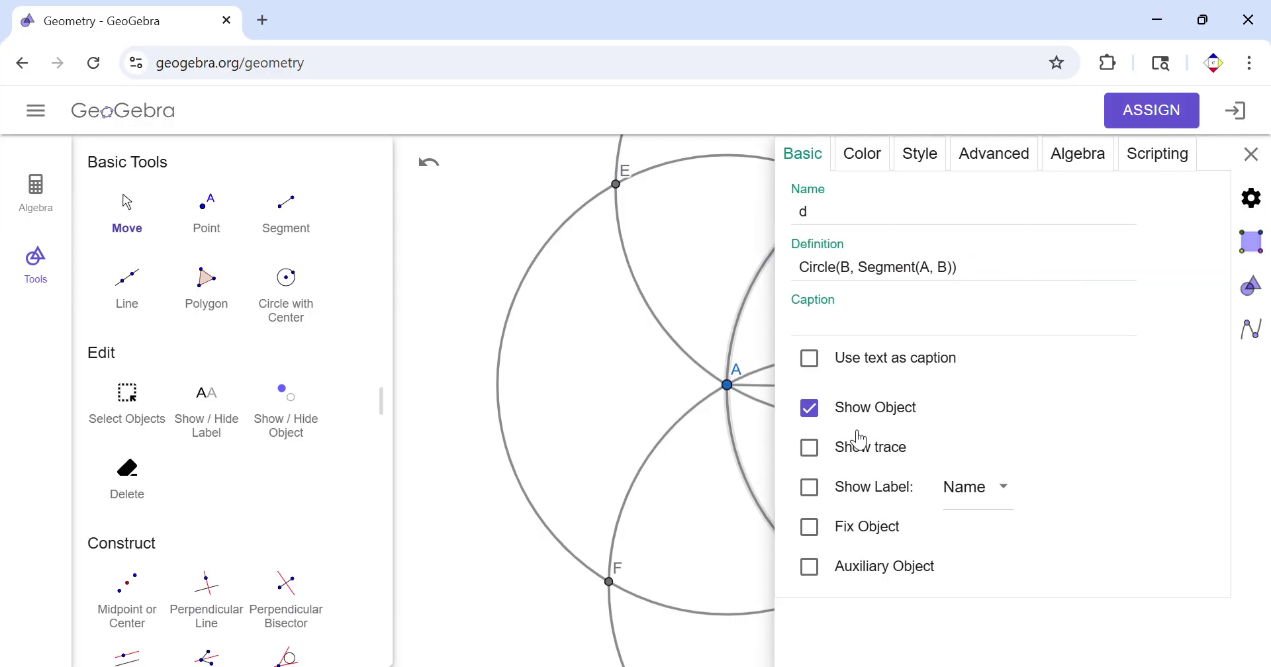
left_click(810, 408)
left_click(1251, 154)
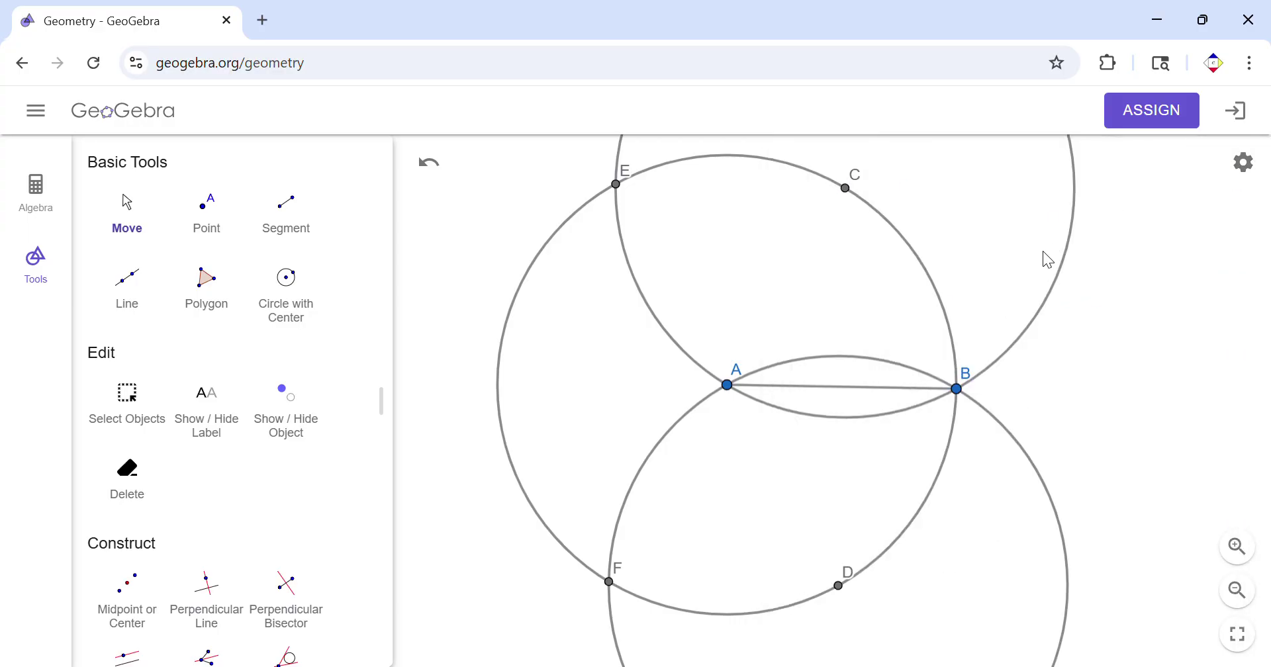
Hide the helper circles centred at C and D the same way
left_click(1065, 276)
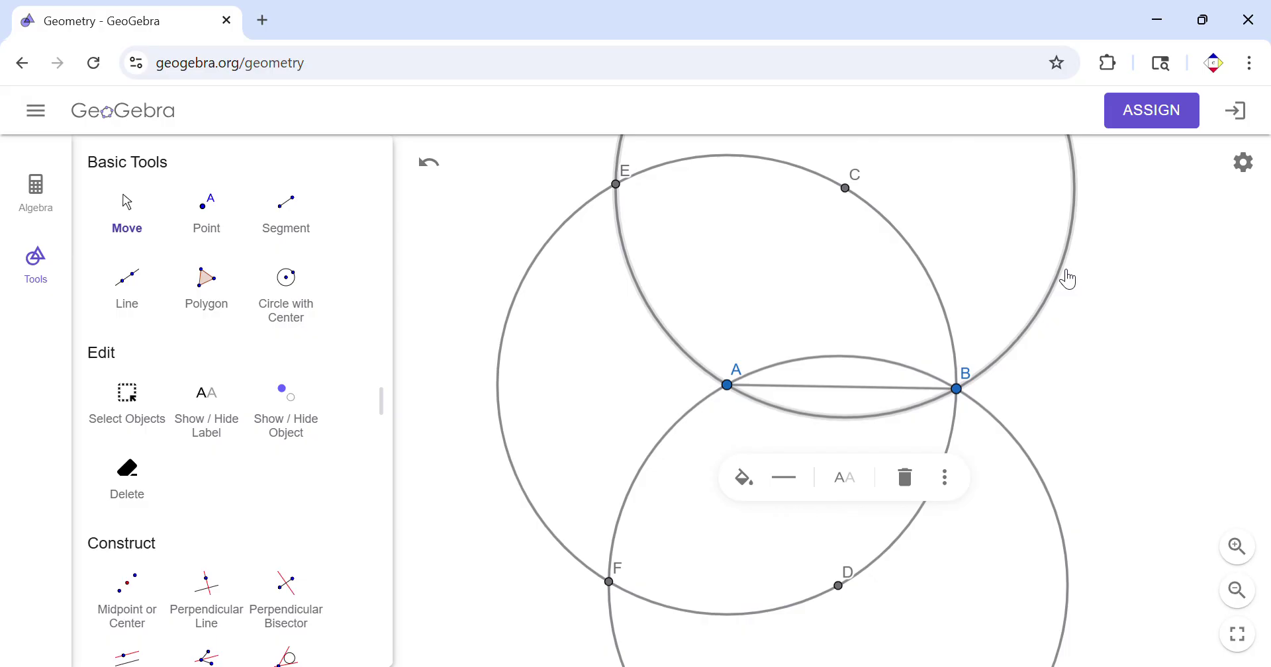
right_click(1067, 280)
left_click(1147, 392)
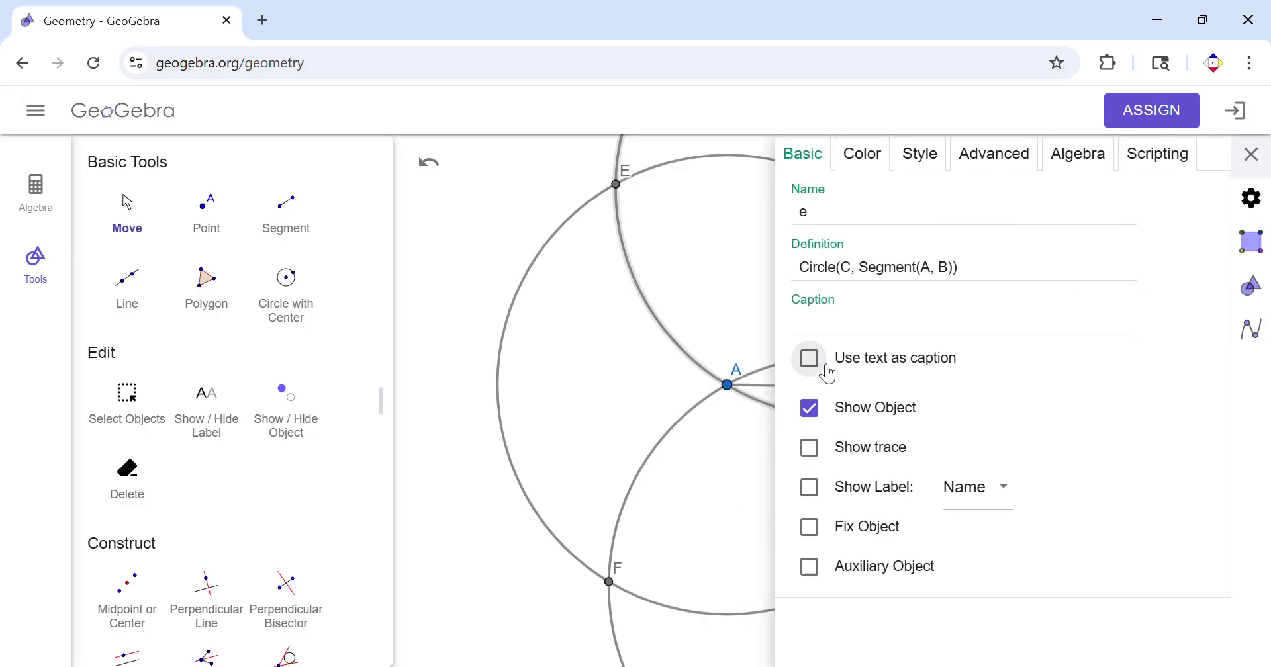
left_click(810, 407)
left_click(1252, 154)
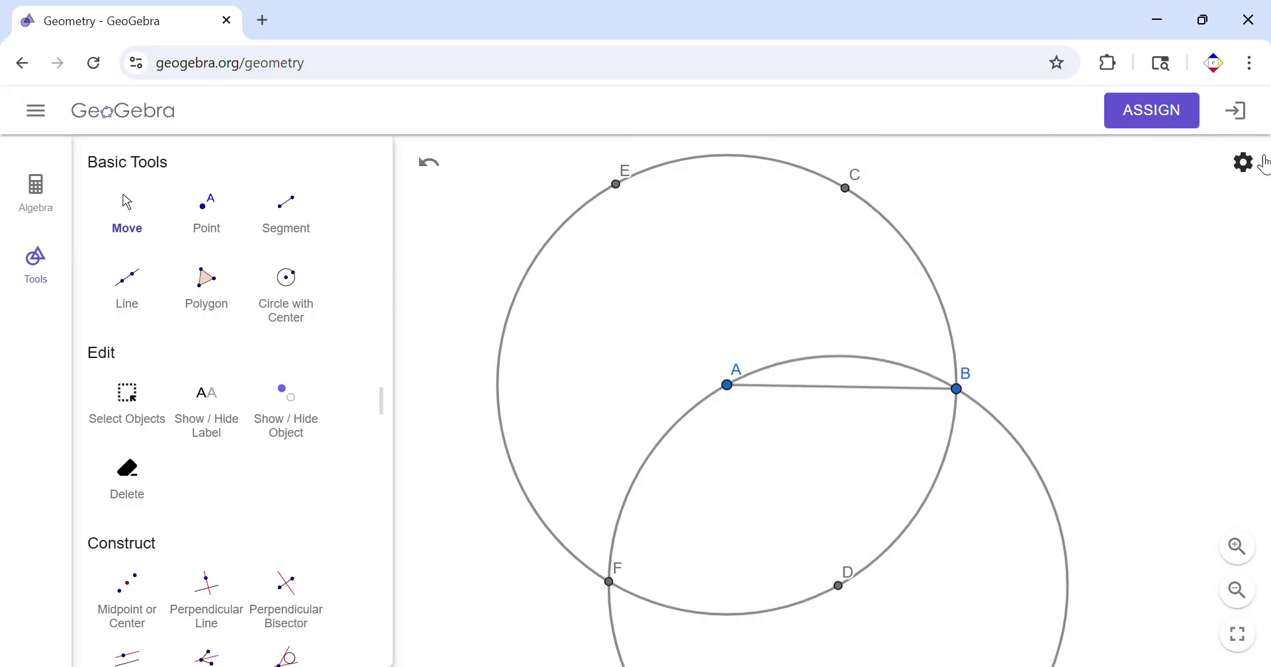
left_click(1065, 531)
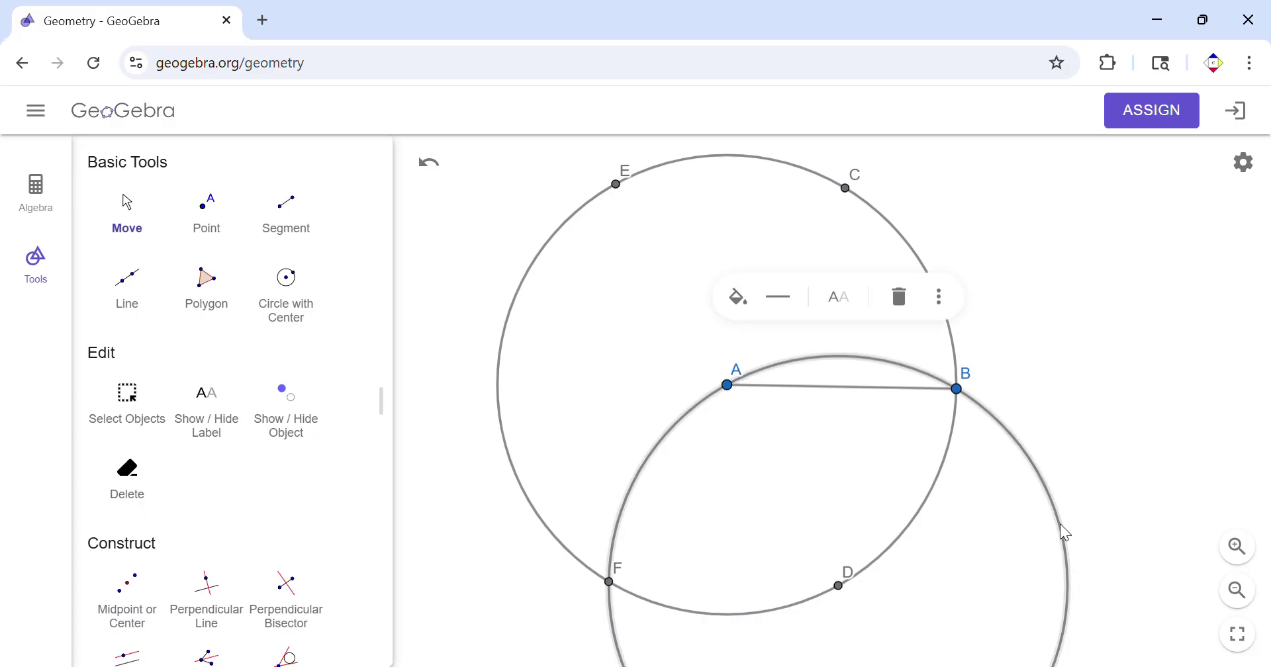
right_click(1065, 531)
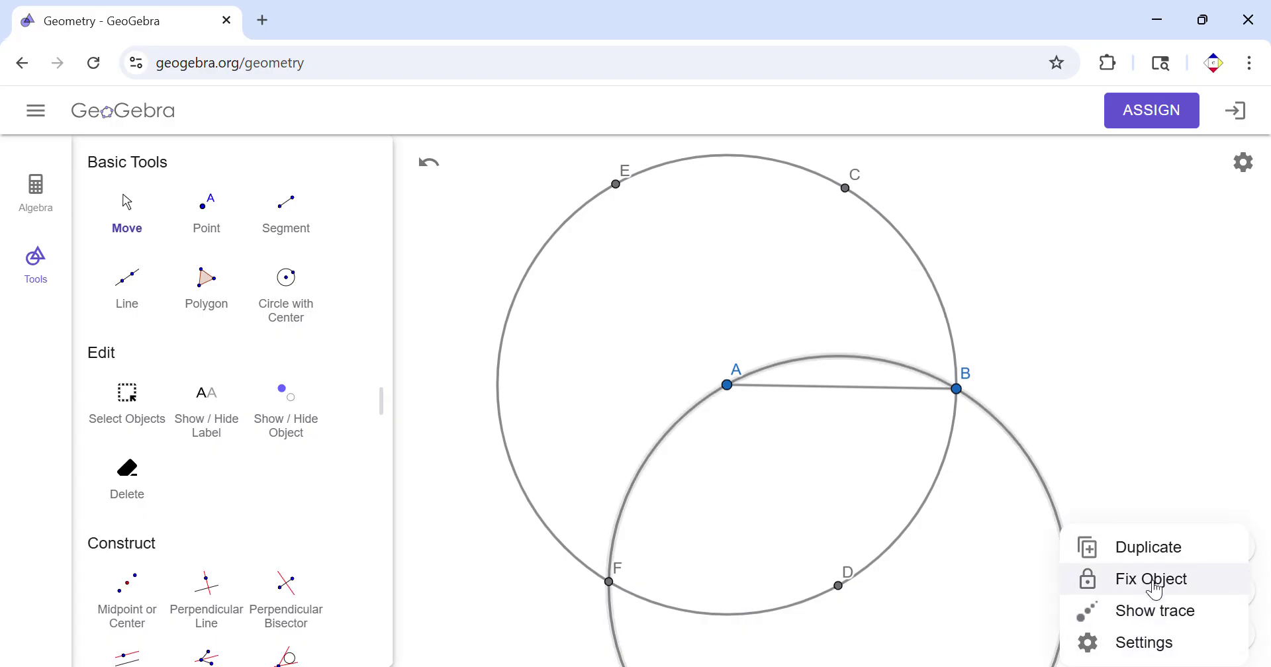
left_click(1155, 643)
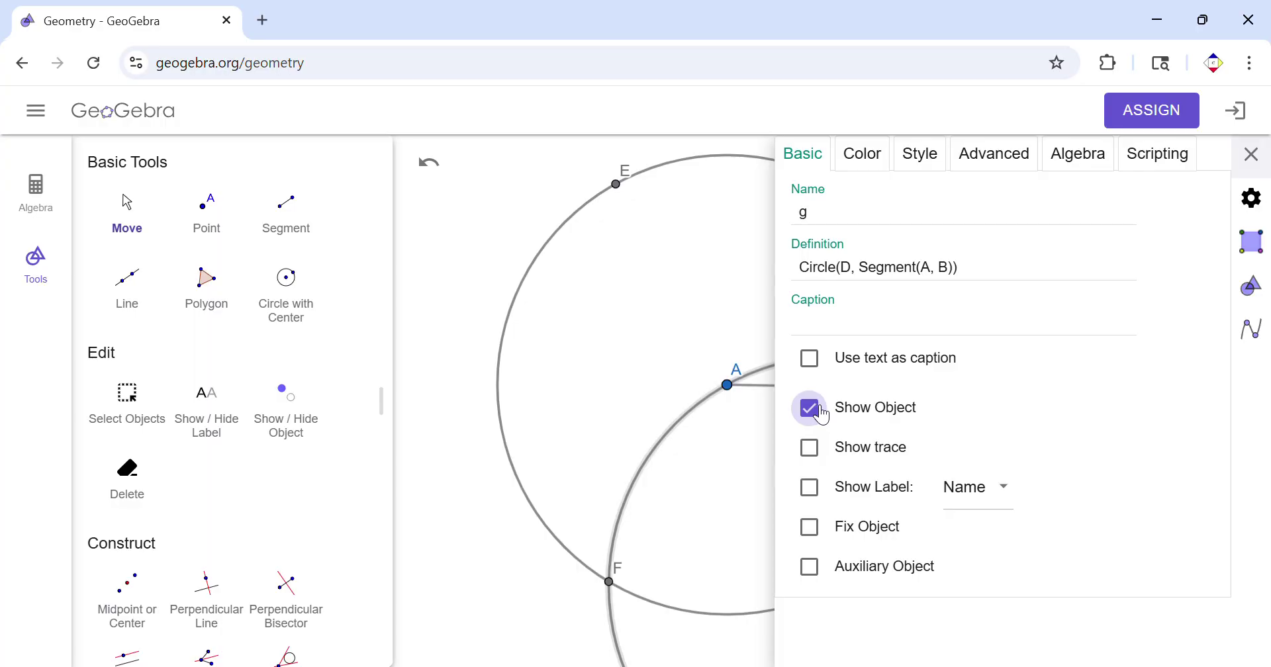
left_click(810, 409)
left_click(1251, 154)
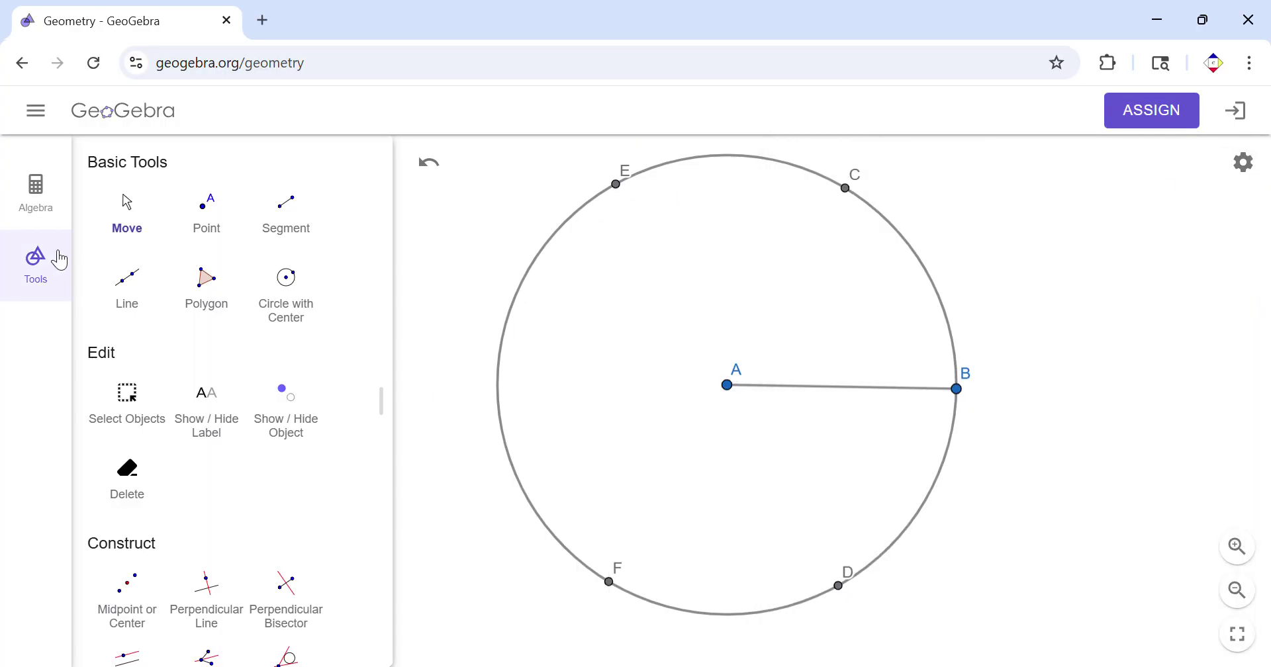
Draw a radius-AB circle centred on E and mark its left crossing with circle A as G
scroll(284, 488, "down", 10)
scroll(283, 487, "up", 5)
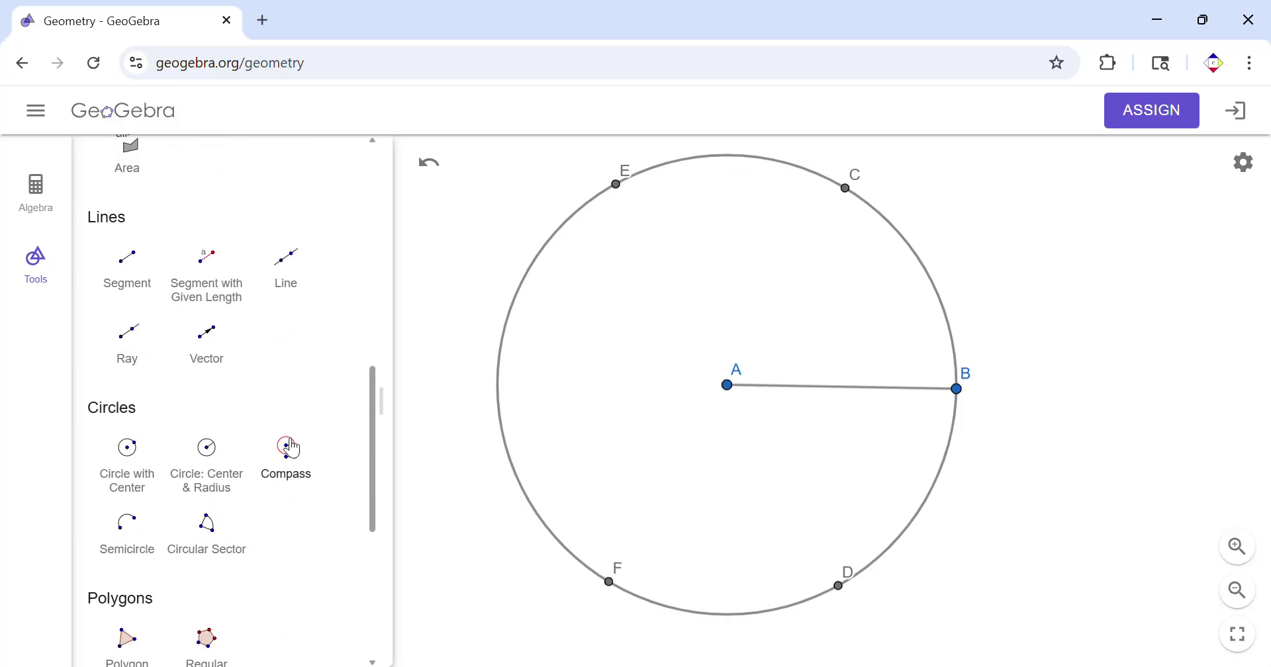
left_click(292, 450)
left_click(728, 387)
left_click(957, 389)
left_click(616, 184)
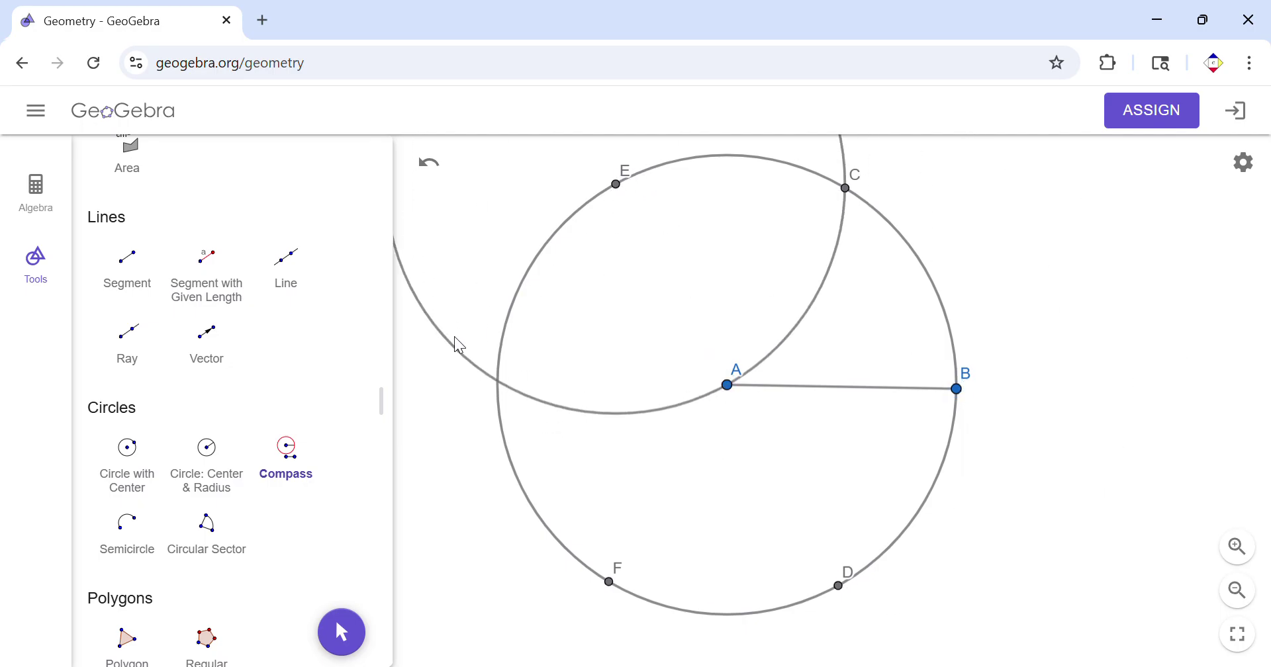
scroll(218, 250, "up", 10)
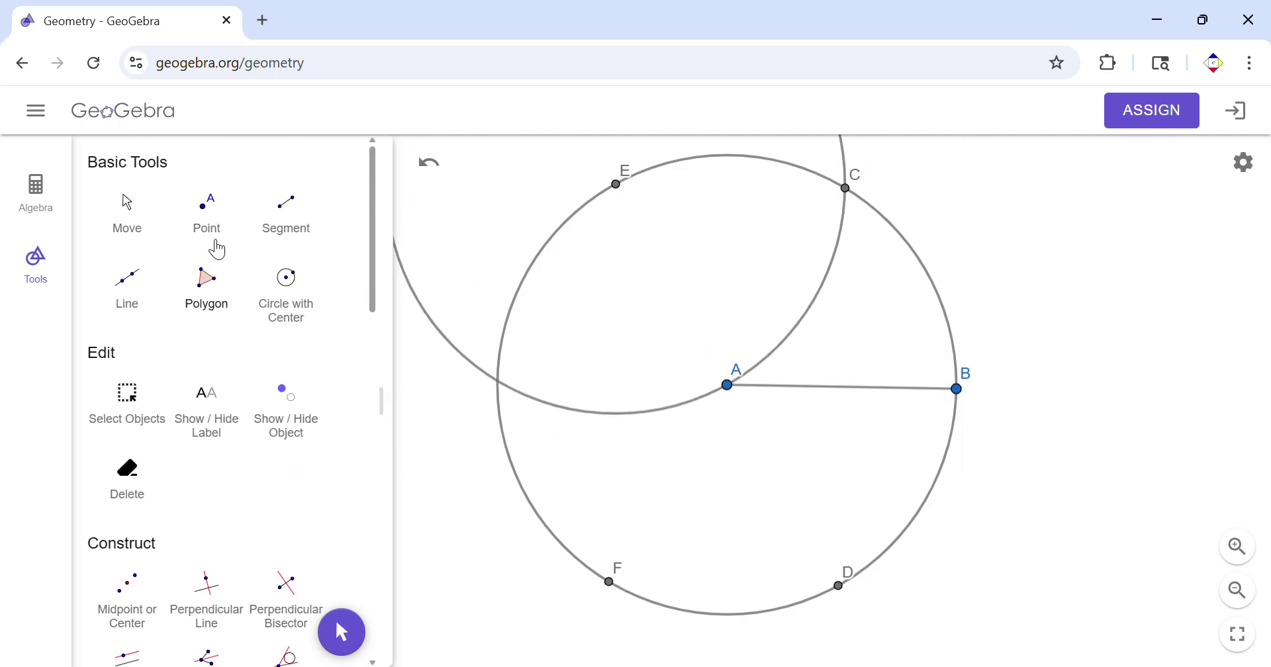
left_click(206, 213)
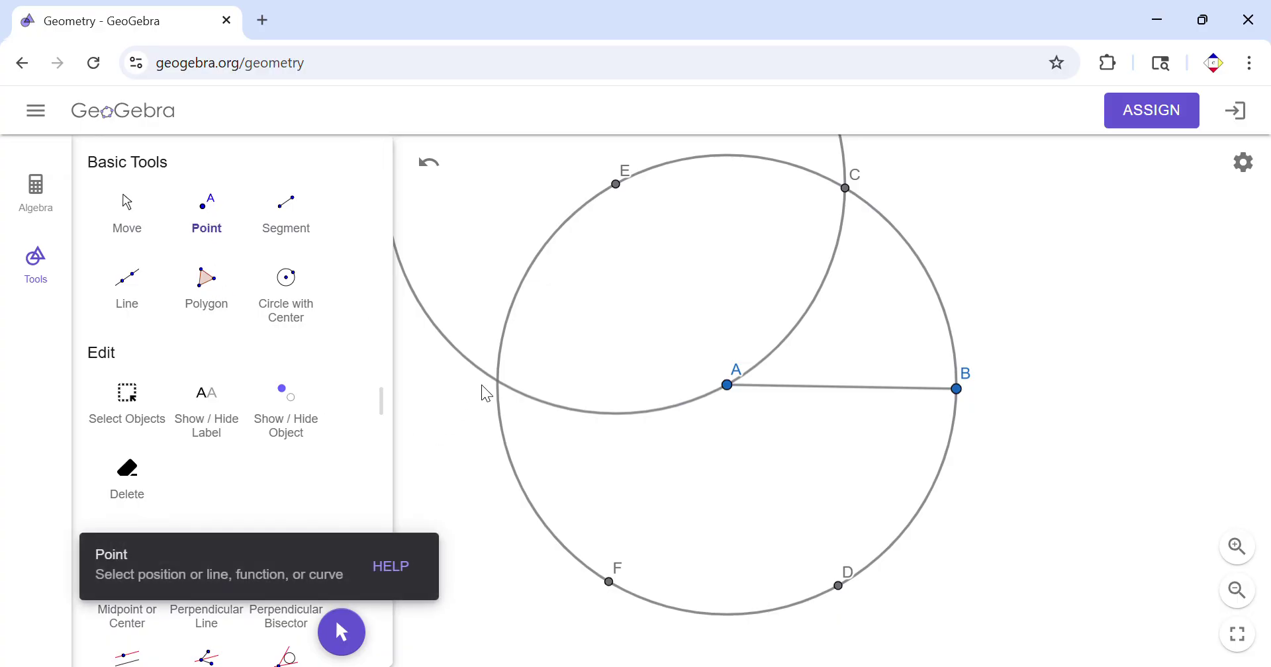
left_click(500, 382)
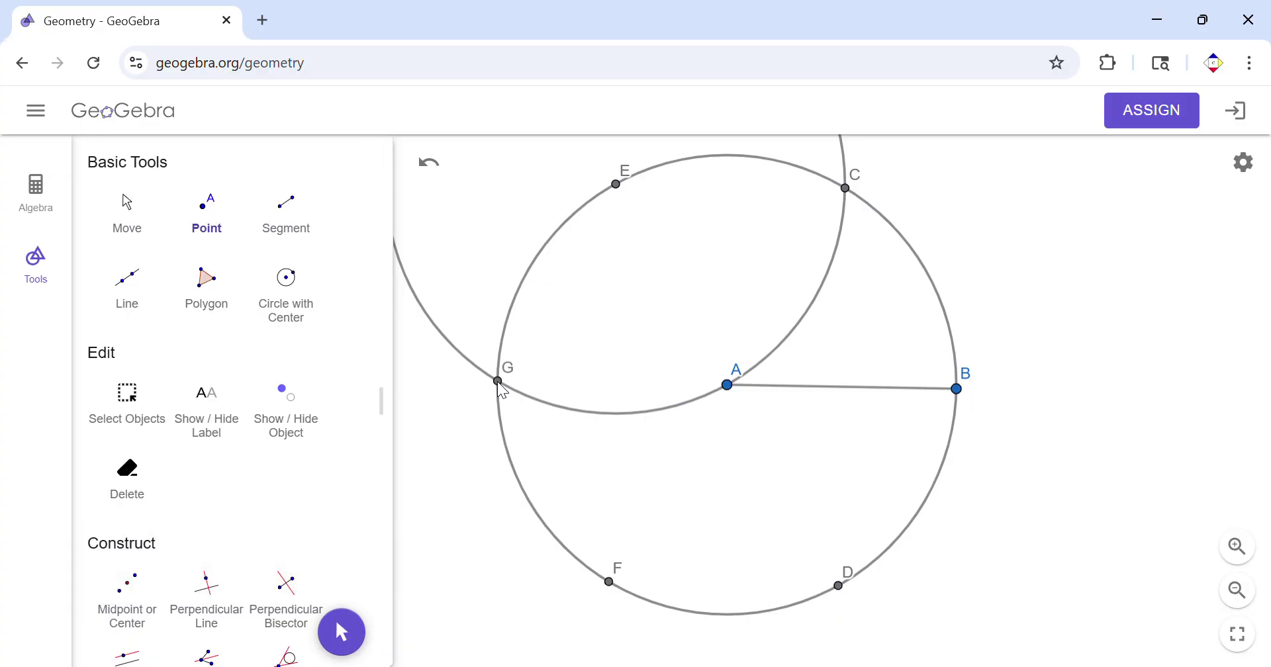
Hide the circle centred at E by unchecking Show Object
left_click(142, 218)
left_click(442, 327)
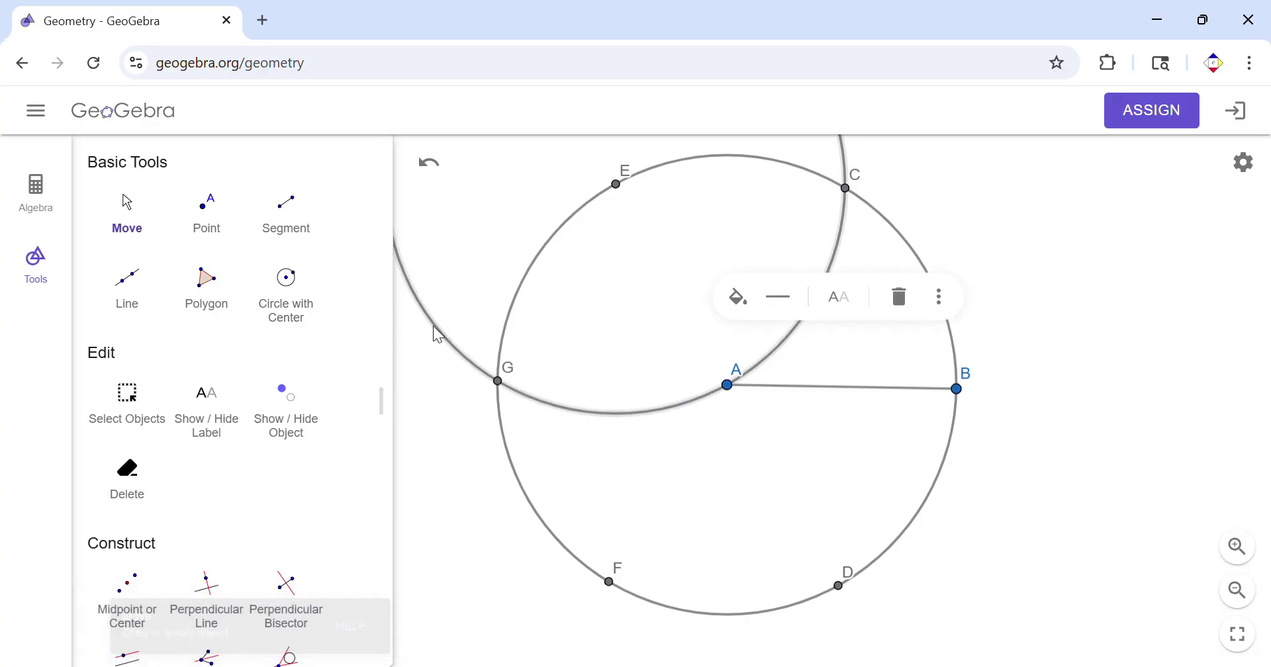
right_click(437, 327)
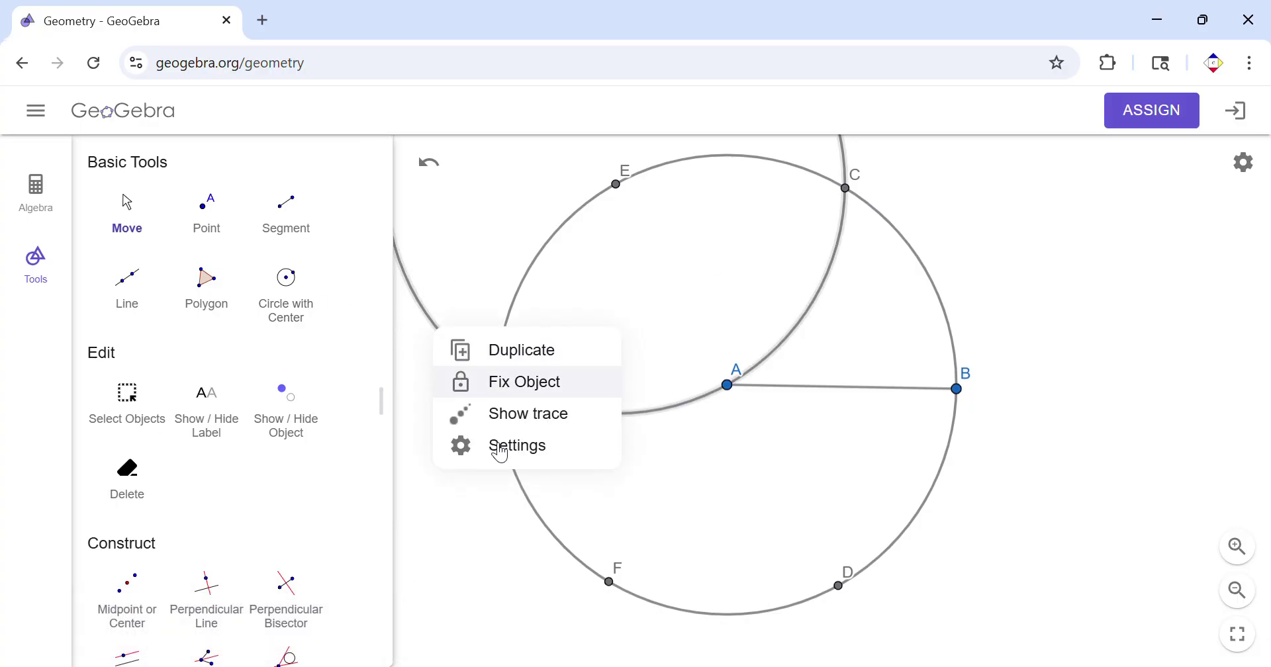
left_click(534, 445)
left_click(809, 407)
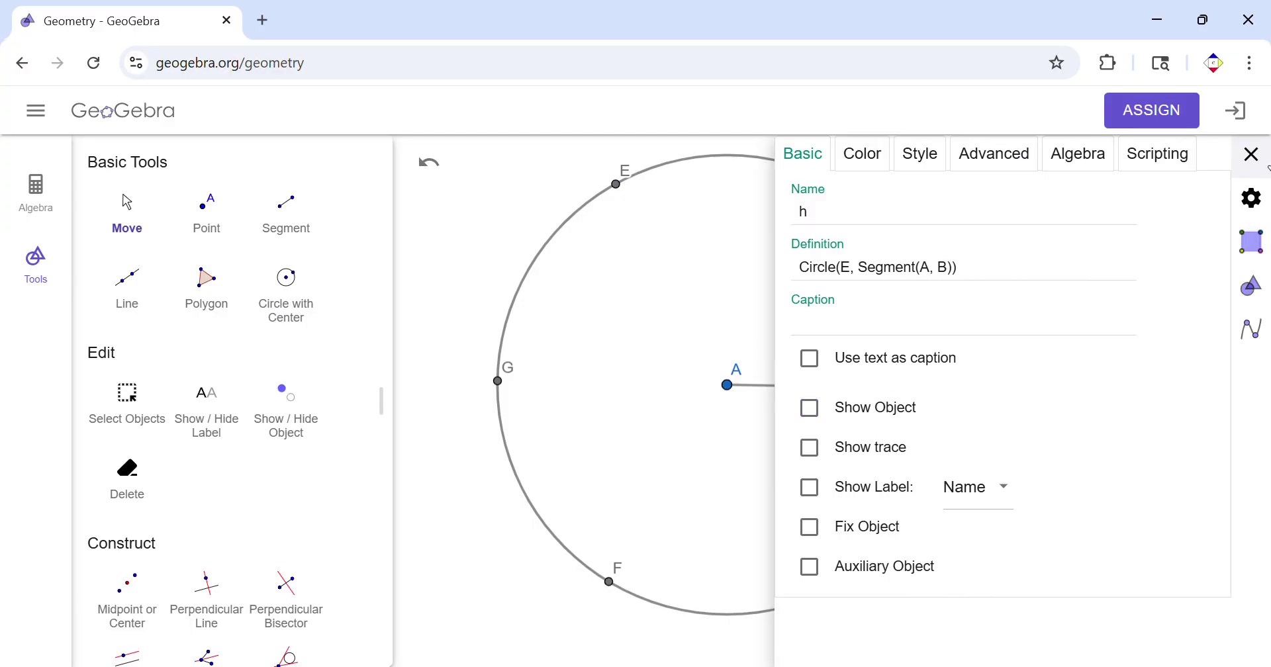
Hide radius segment AB by unchecking Show Object in its settings
left_click(1264, 166)
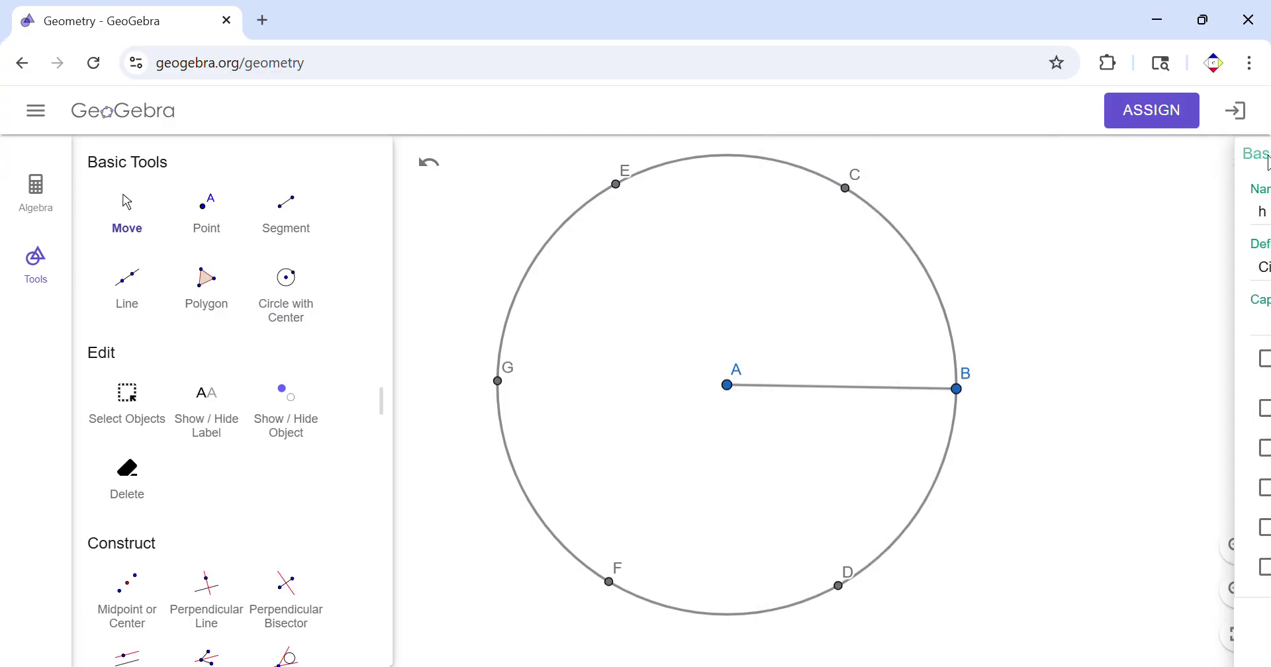
left_click(826, 390)
right_click(826, 389)
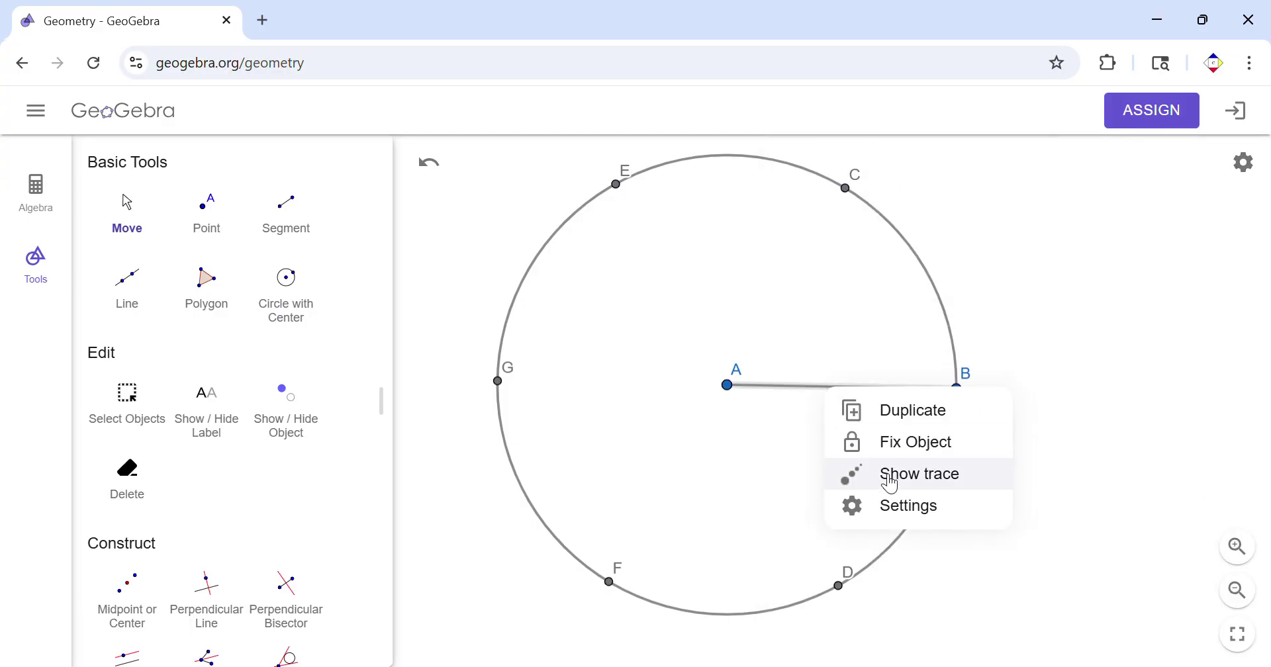
left_click(909, 507)
left_click(810, 411)
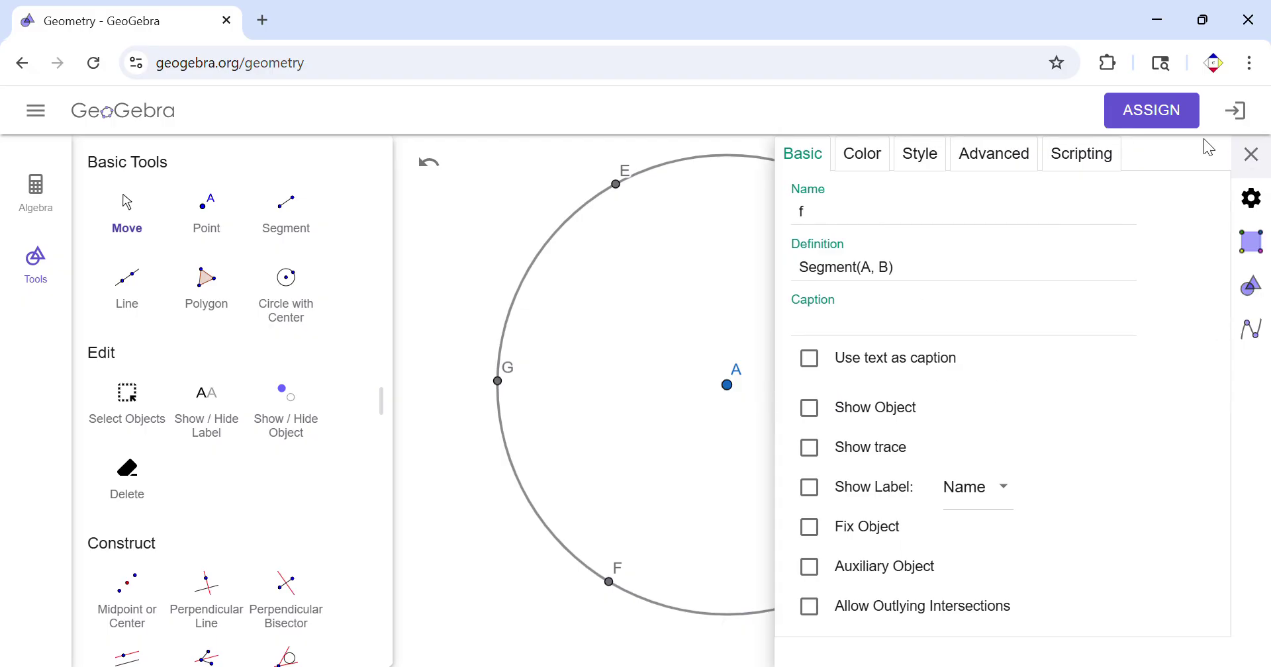
left_click(1251, 154)
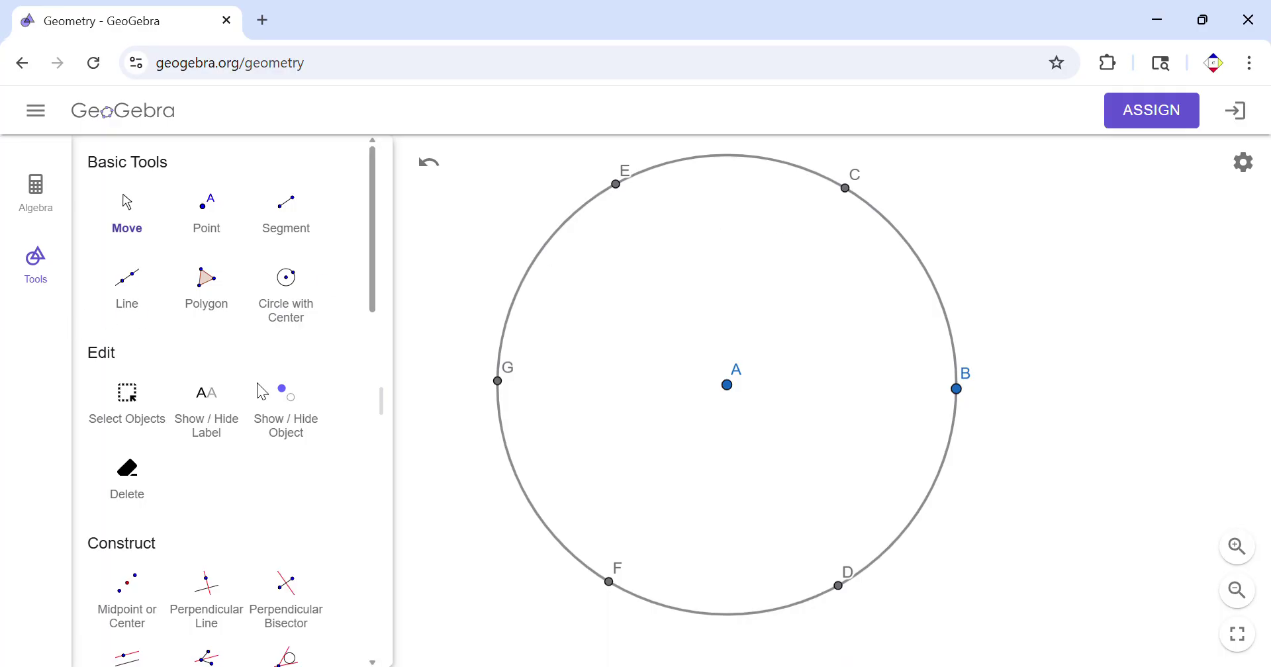
left_click(292, 209)
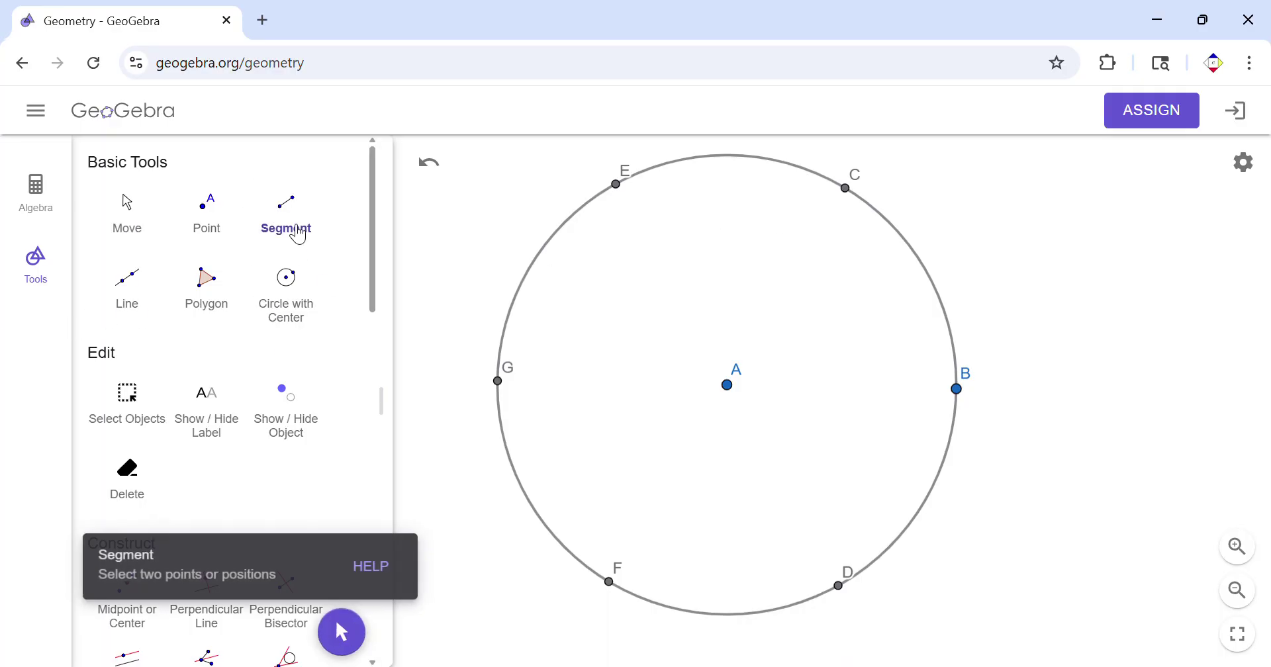
Draw hexagon sides E–G, G–F, F–D and D–B
left_click(615, 185)
left_click(500, 383)
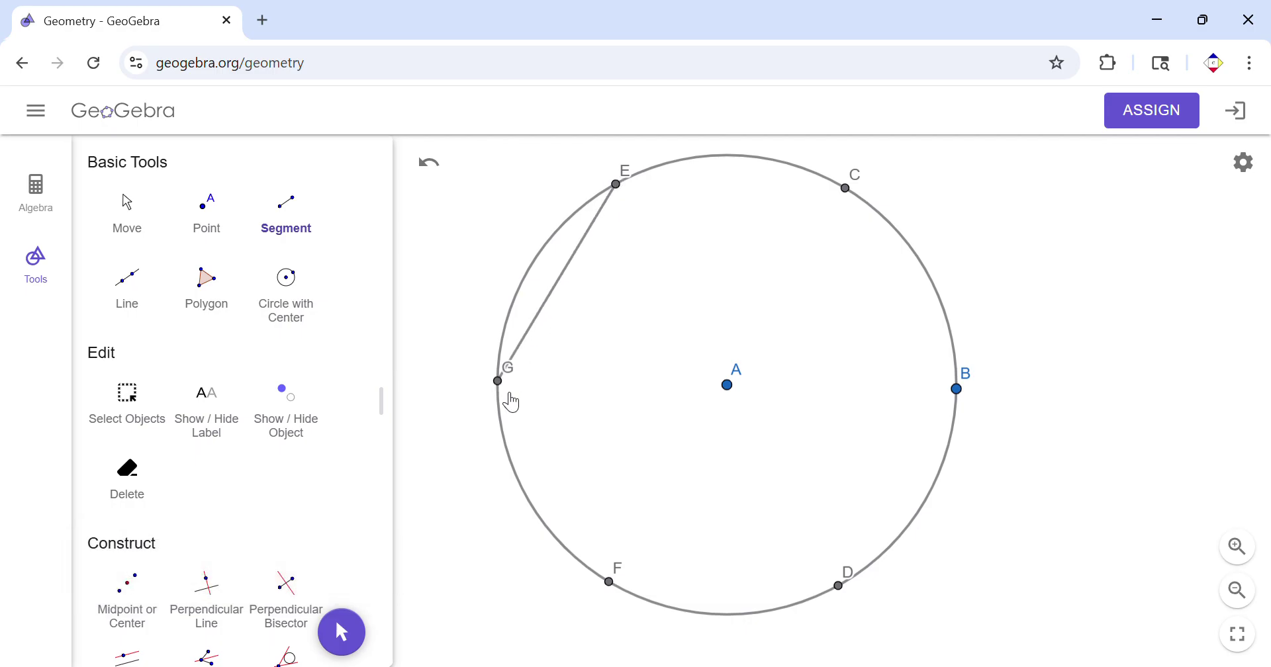
left_click(500, 382)
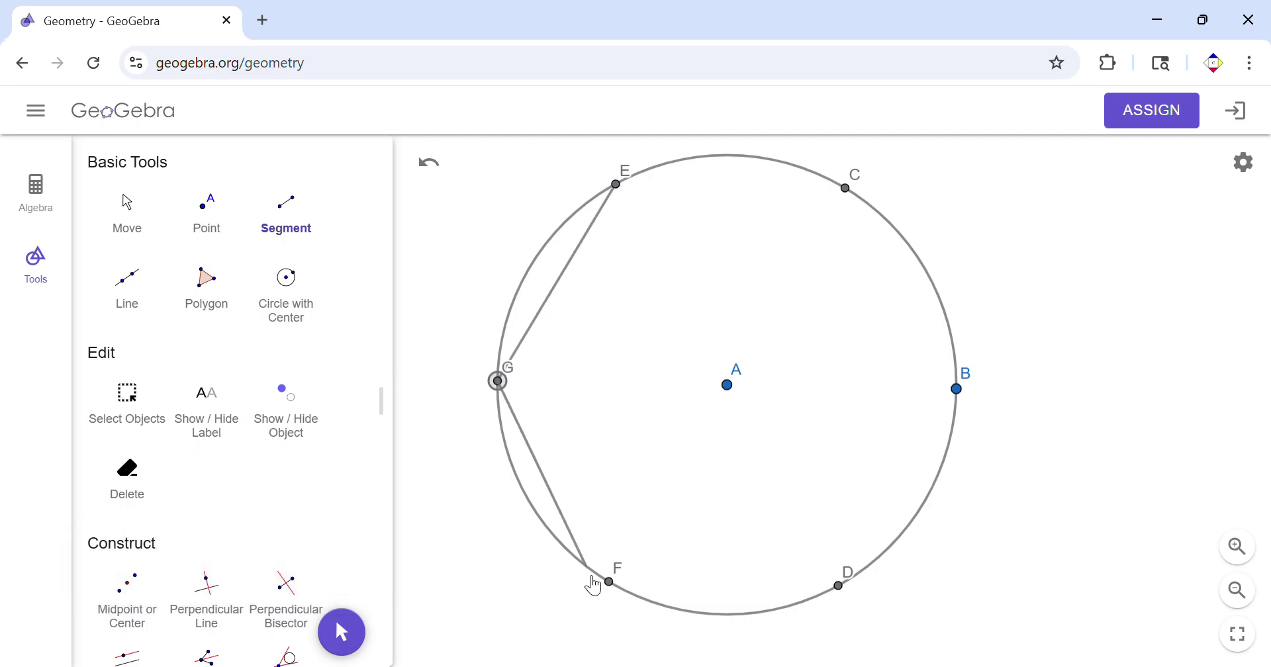
left_click(616, 584)
left_click(616, 584)
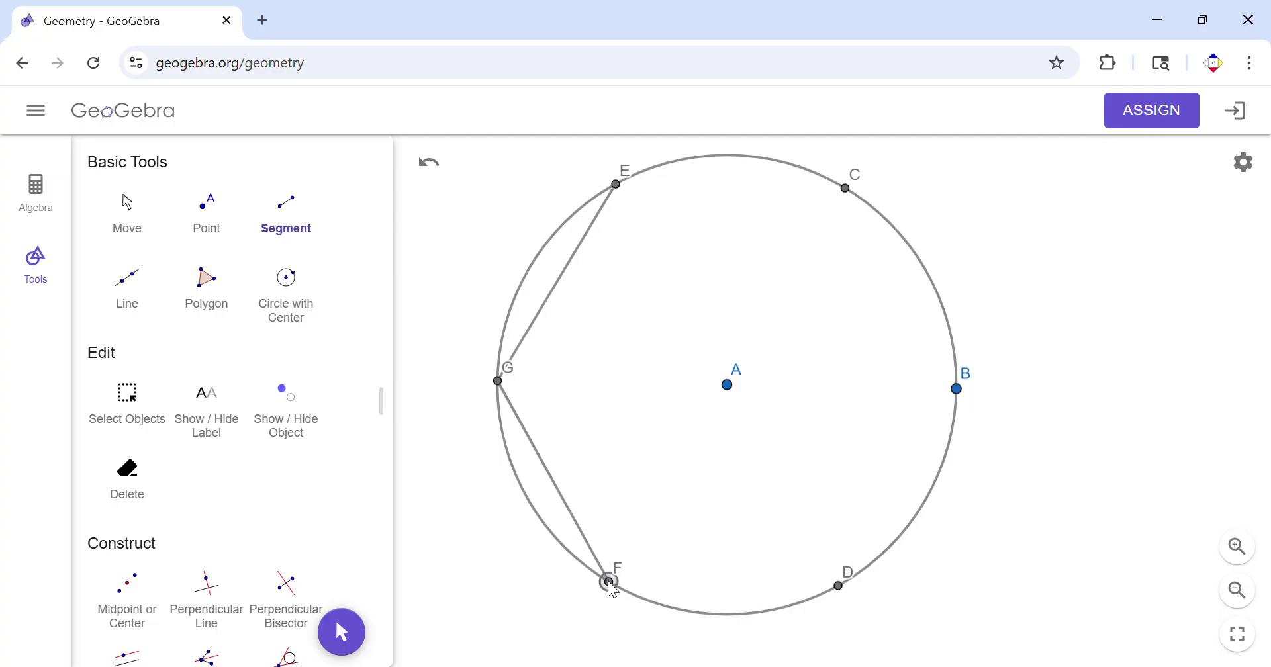
left_click(839, 585)
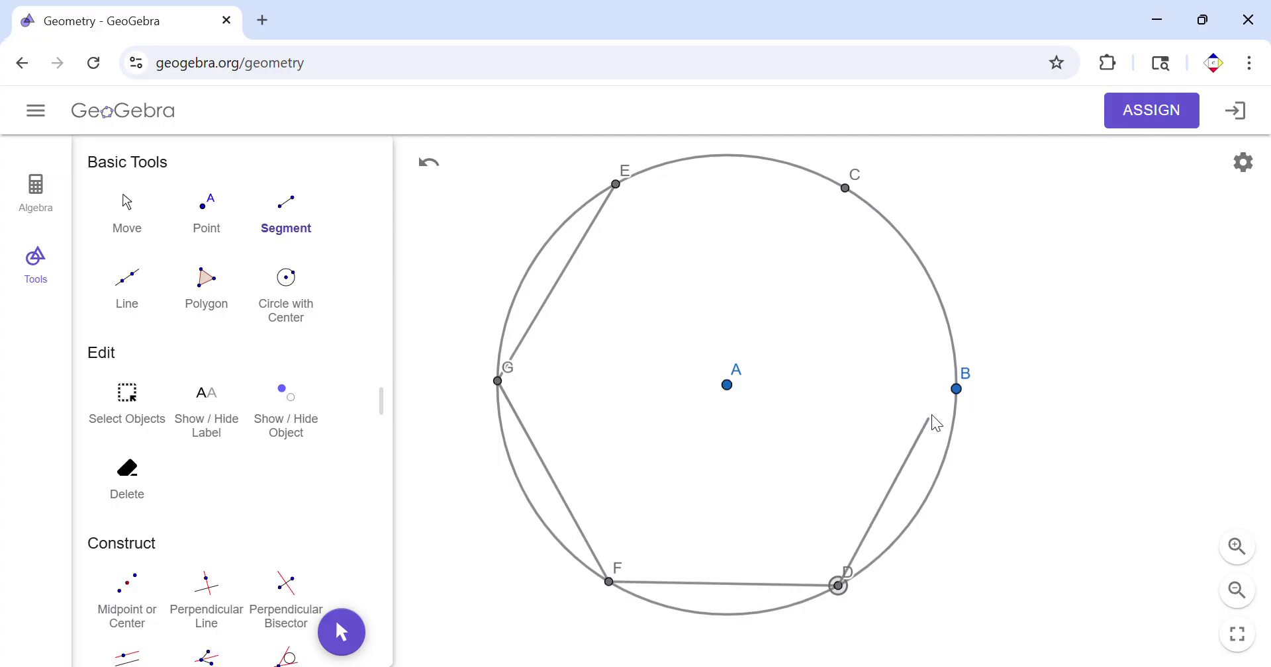
left_click(960, 395)
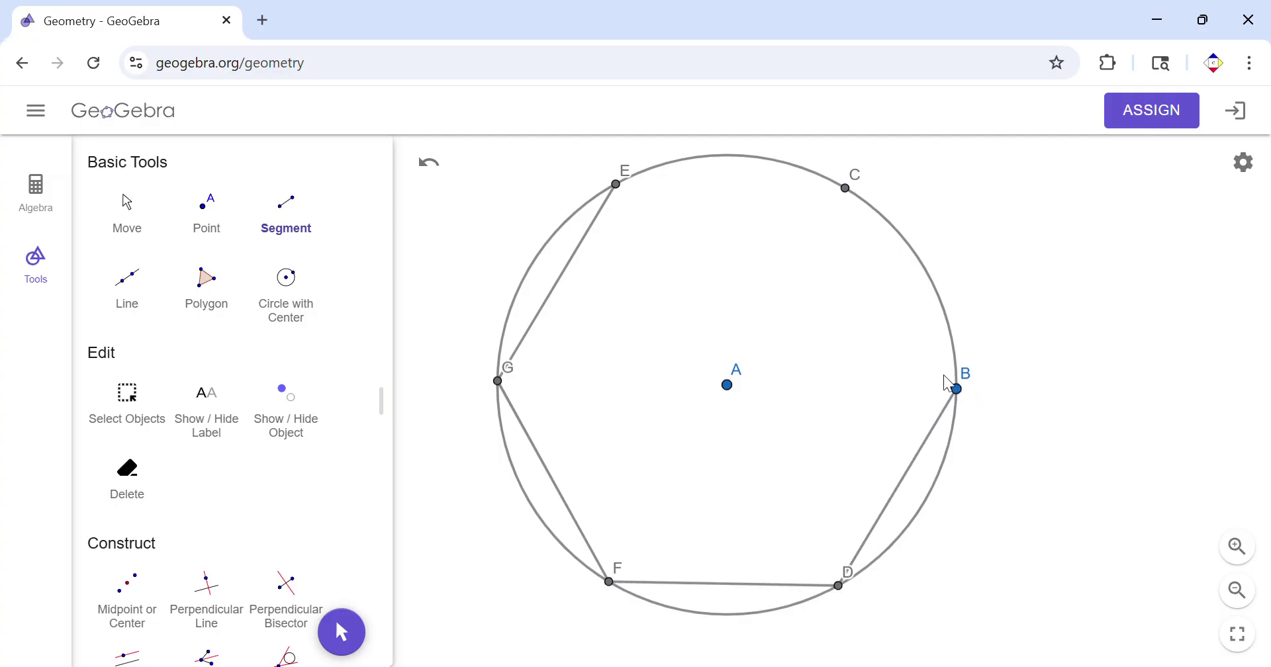
Add side B–C, undo the stray segment to H, and redraw side C–E
left_click(960, 391)
left_click(852, 193)
left_click(853, 194)
left_click(618, 177)
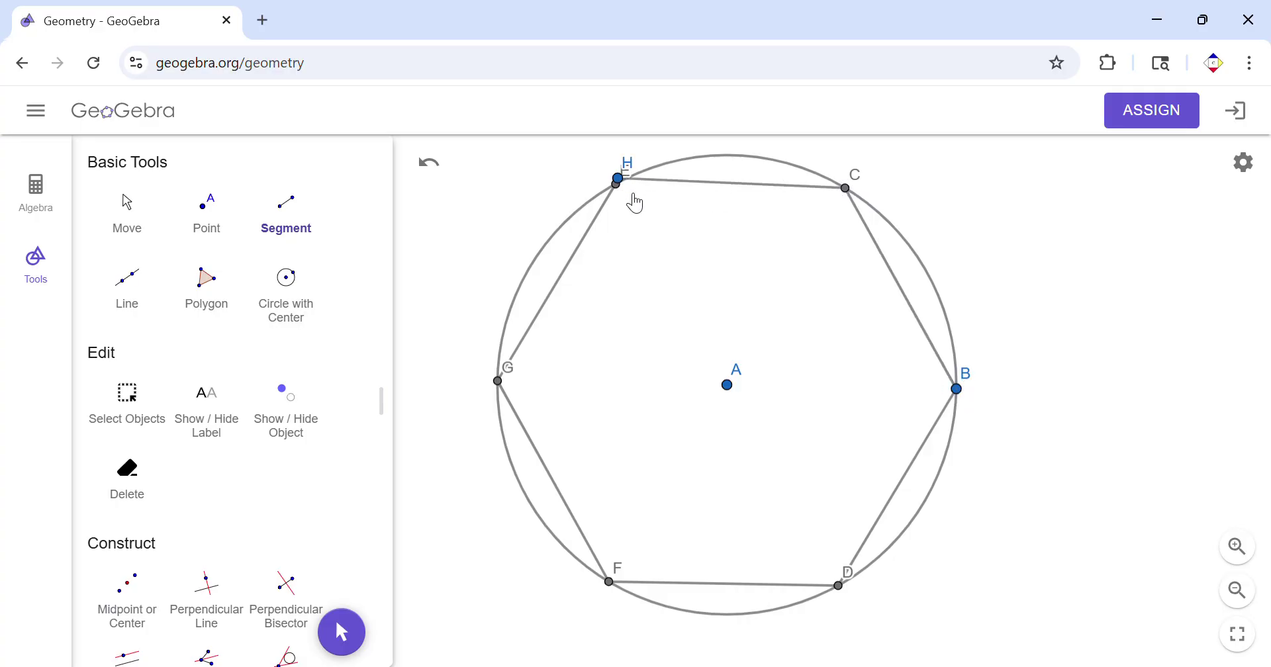
left_click(432, 163)
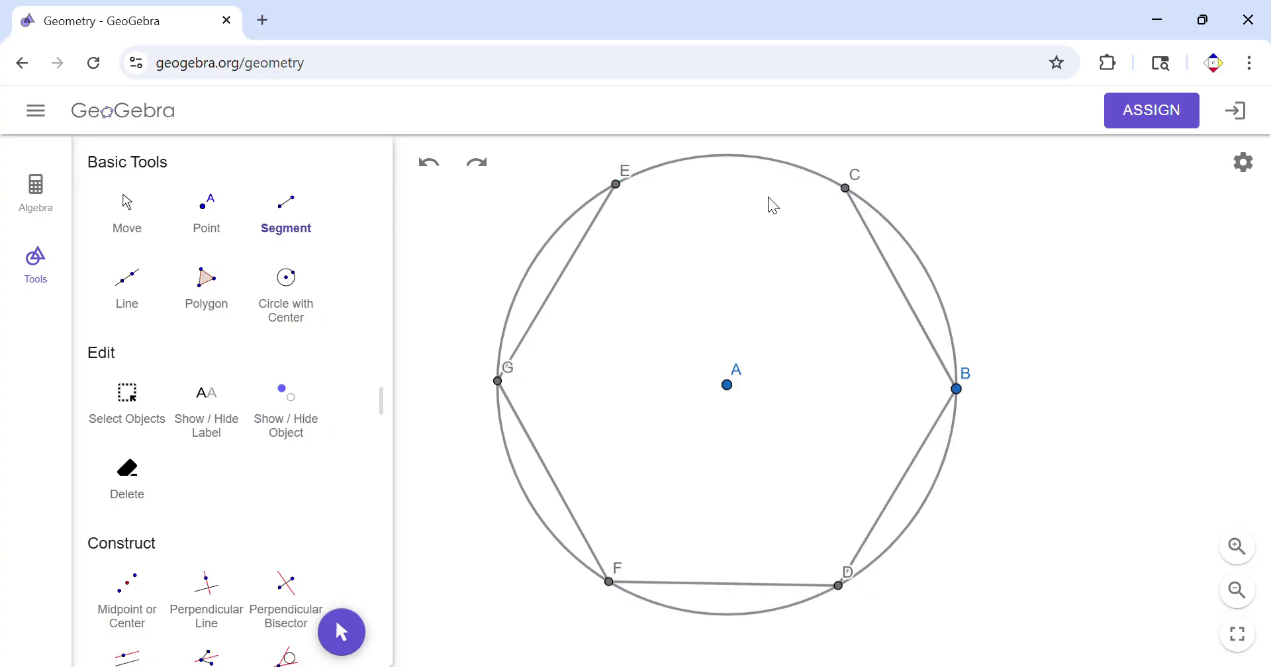
left_click(846, 189)
left_click(617, 186)
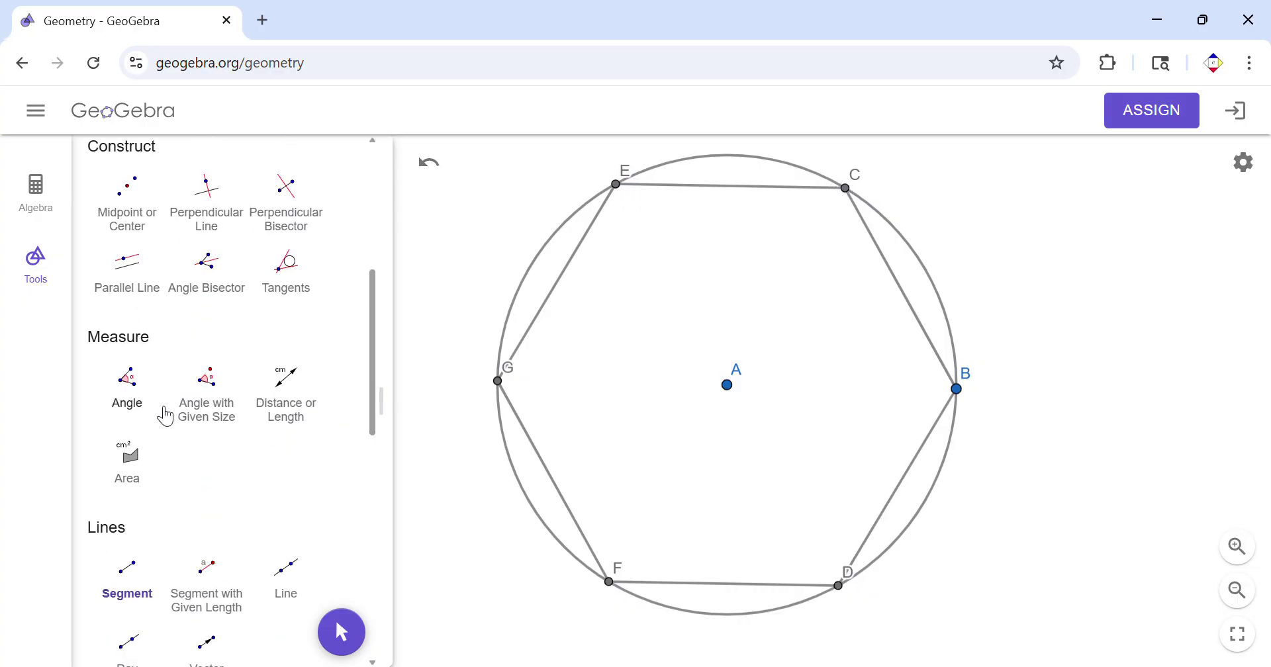
Mark the 120° interior angles at vertices E, G and F
left_click(130, 385)
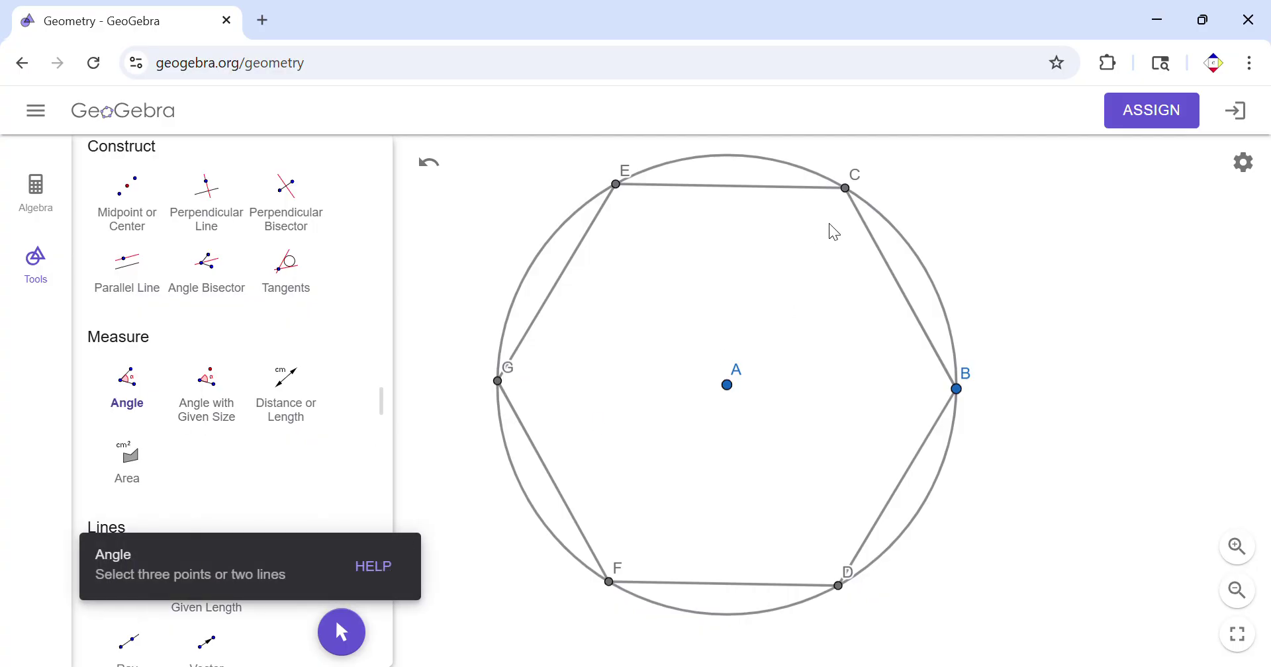
left_click(846, 188)
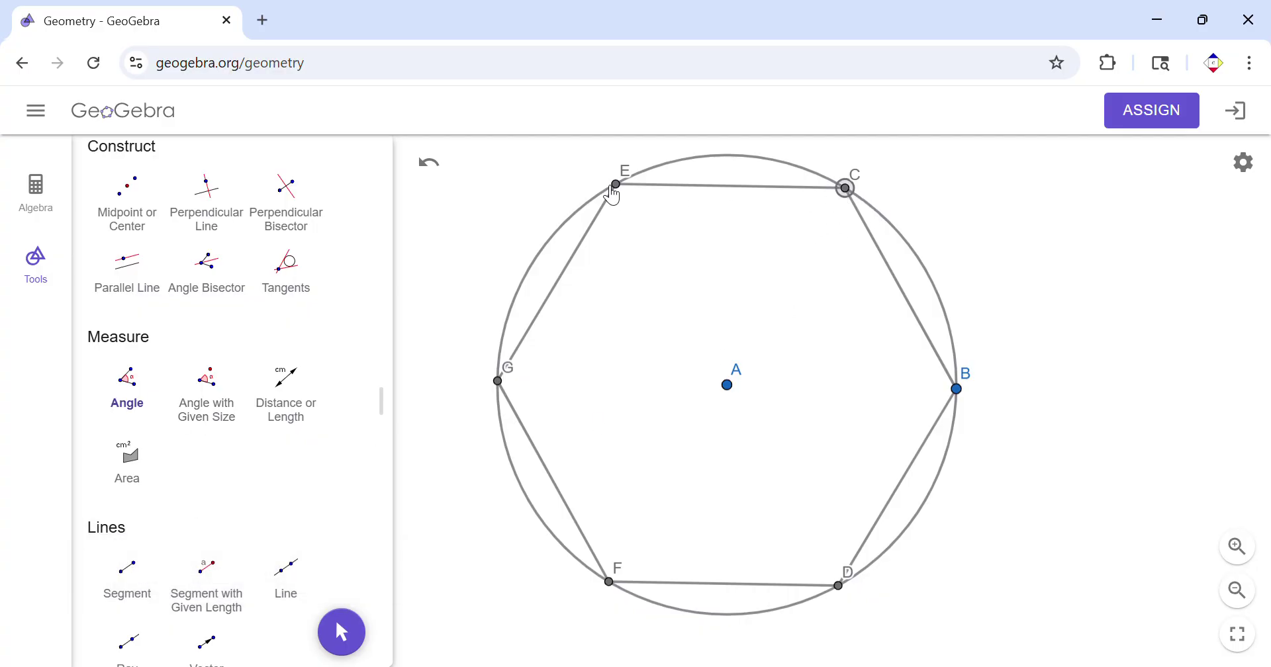
left_click(503, 393)
left_click(623, 187)
left_click(501, 380)
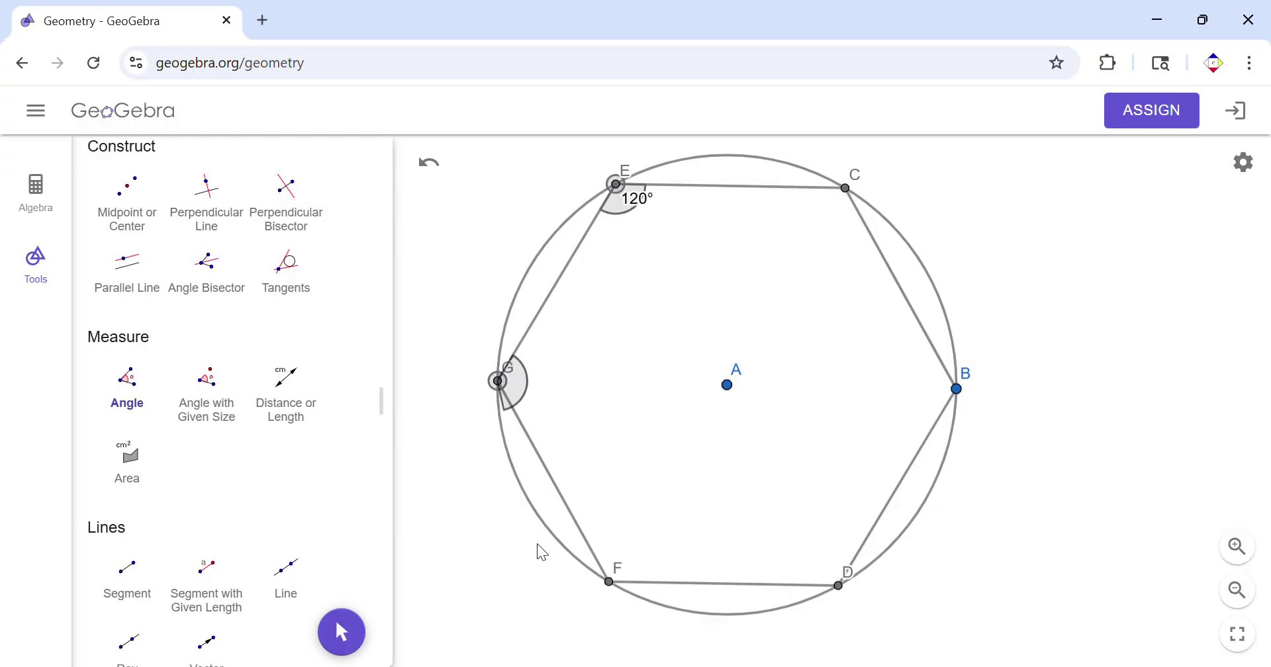
left_click(610, 583)
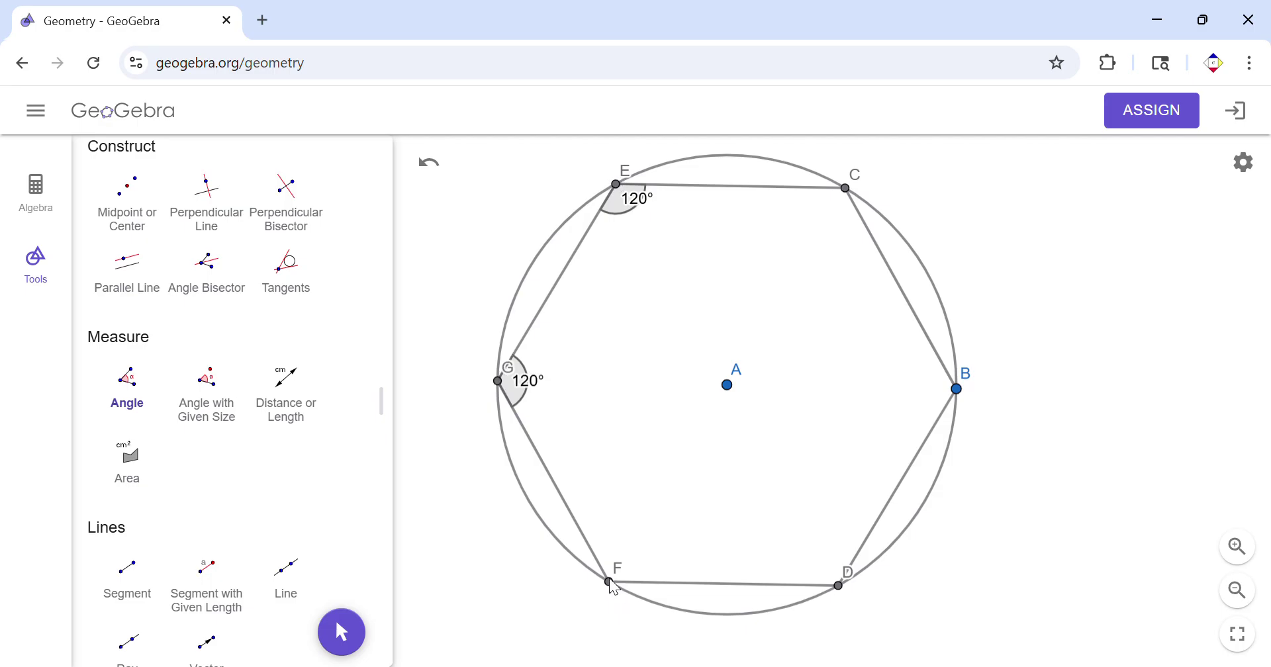
left_click(498, 381)
left_click(611, 583)
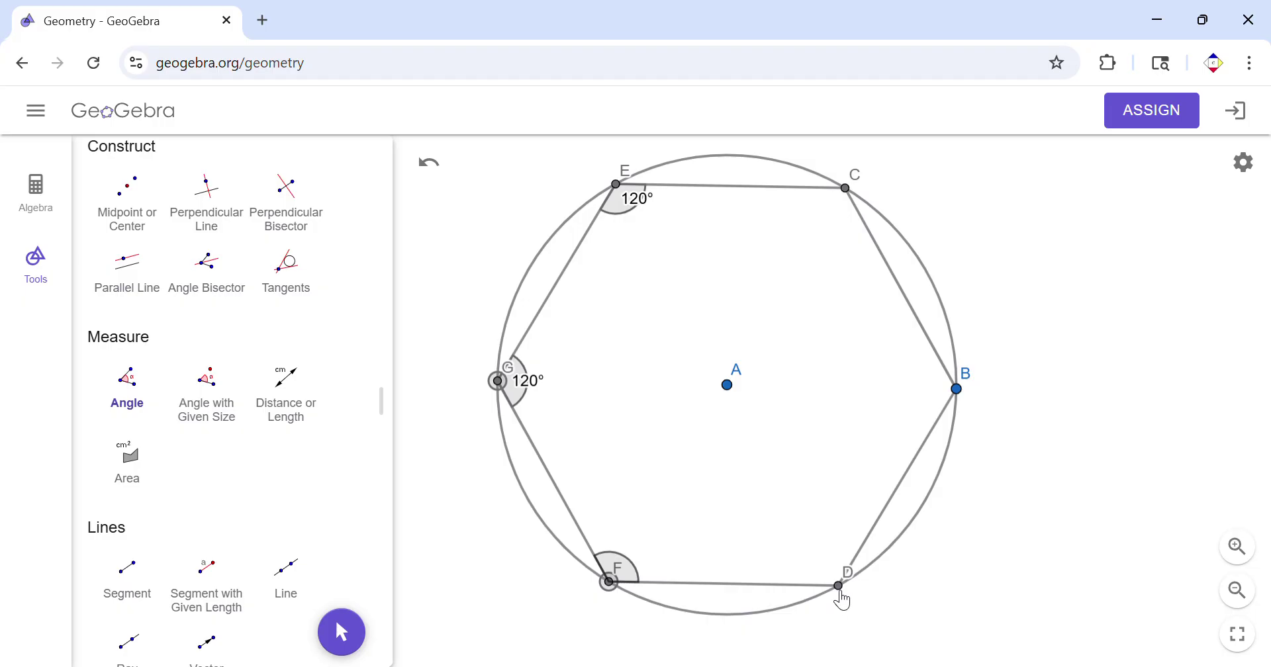
left_click(839, 586)
Mark the 120° interior angles at vertices D, B and C
left_click(613, 583)
left_click(839, 586)
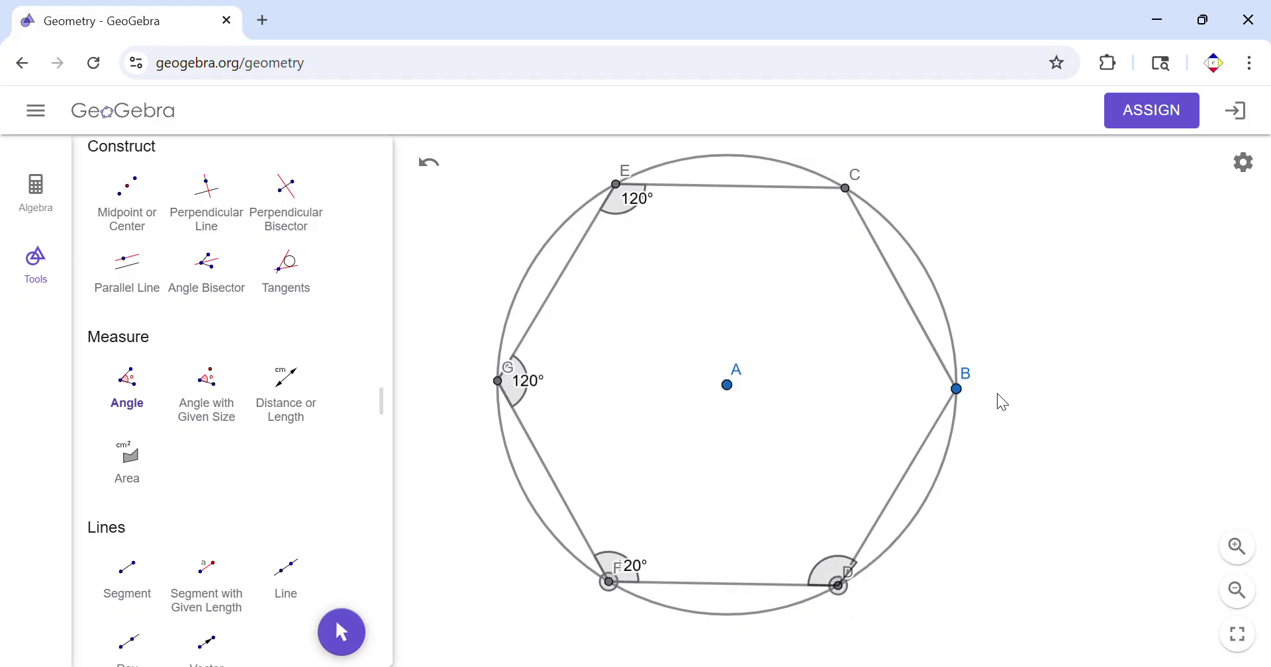
left_click(958, 390)
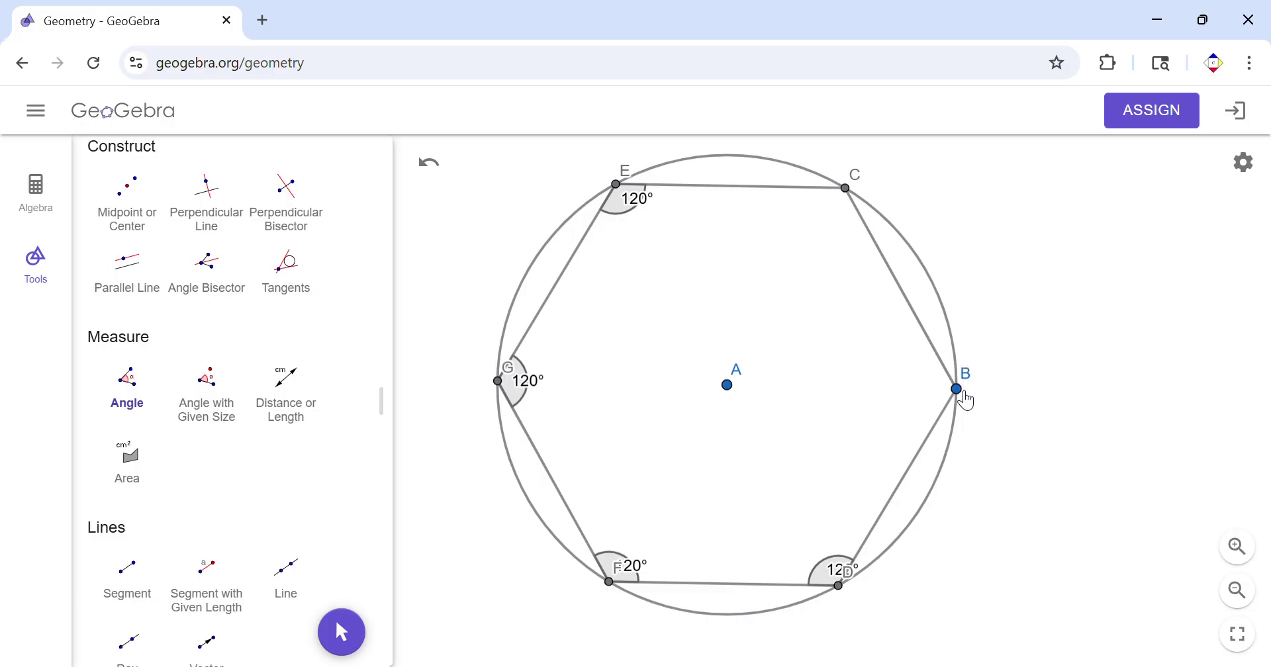
left_click(840, 588)
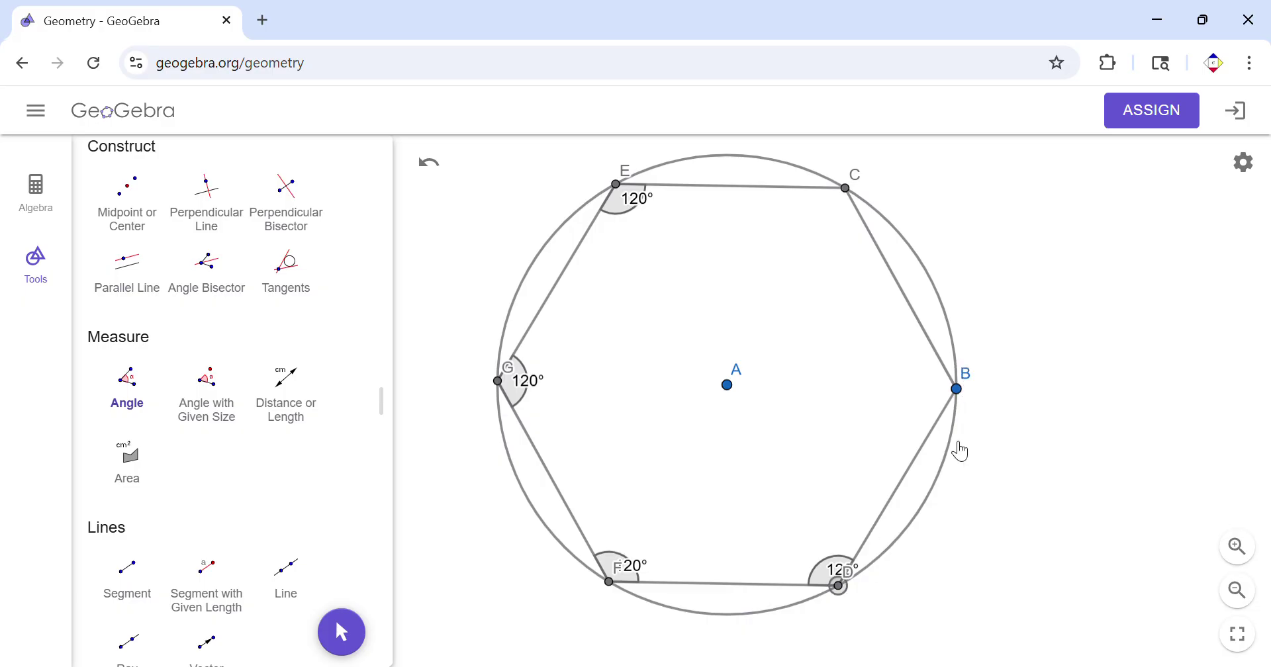
left_click(958, 390)
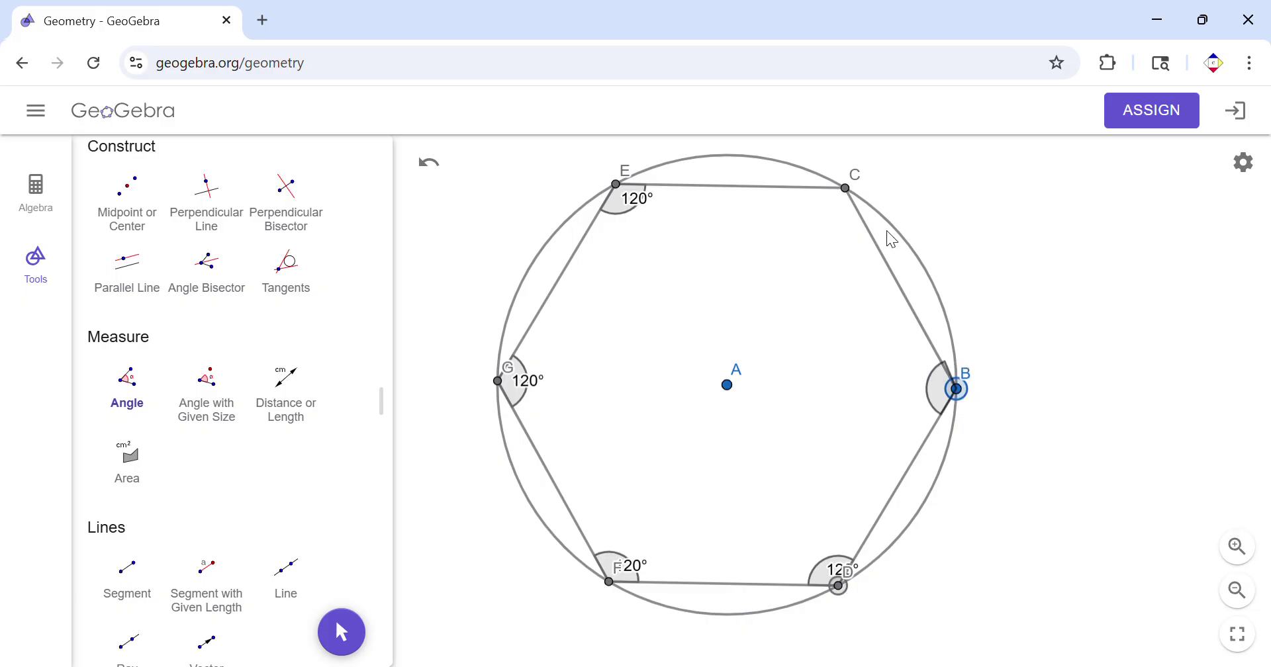
left_click(847, 189)
left_click(959, 389)
left_click(616, 184)
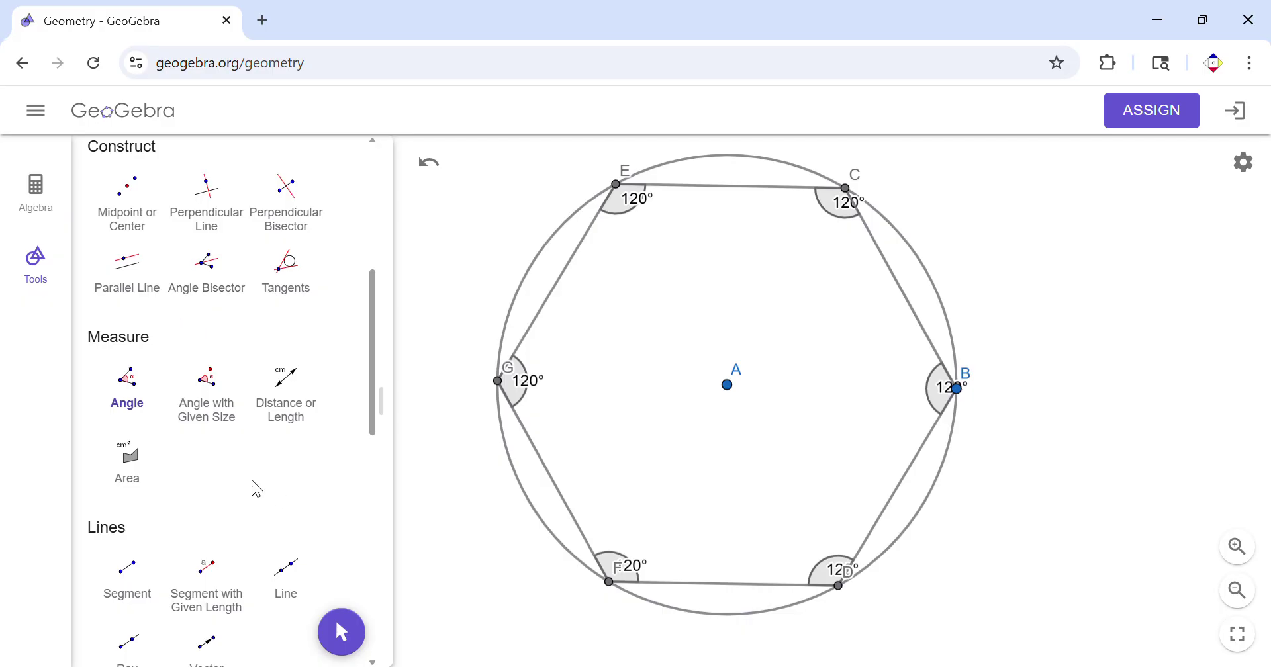
scroll(185, 448, "down", 3)
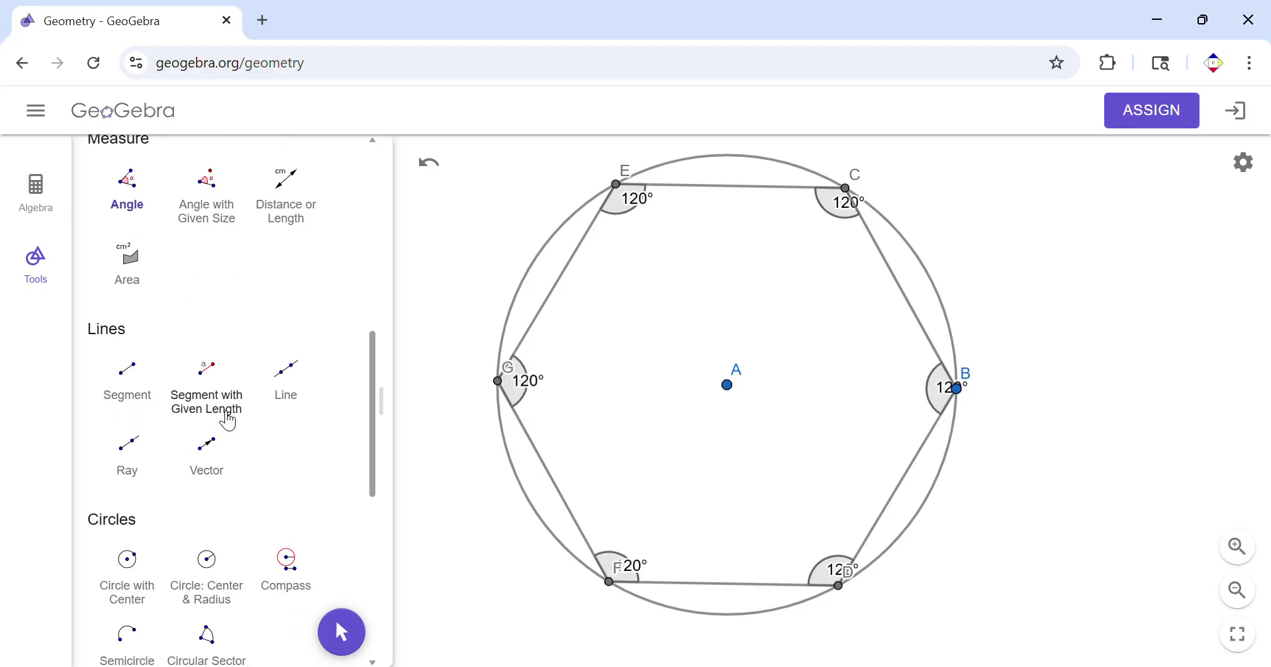
Display the 4.6 lengths of hexagon sides EG, EC and FG
scroll(227, 421, "up", 4)
left_click(299, 492)
left_click(577, 270)
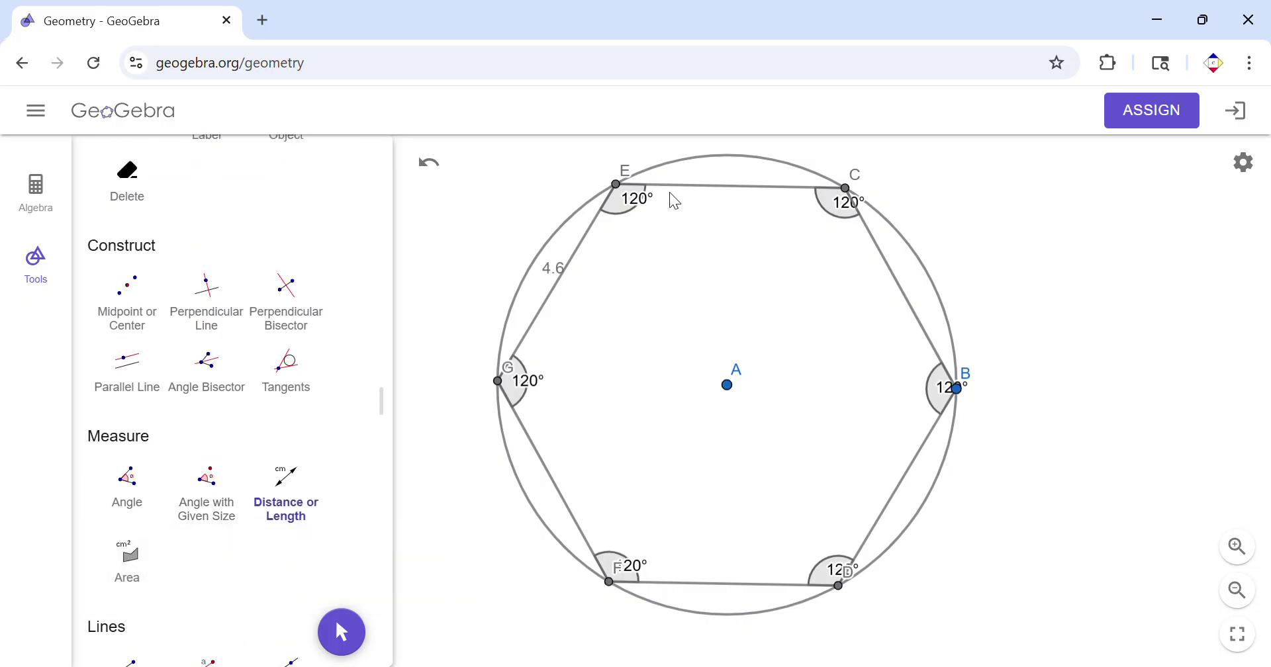
left_click(711, 189)
left_click(564, 490)
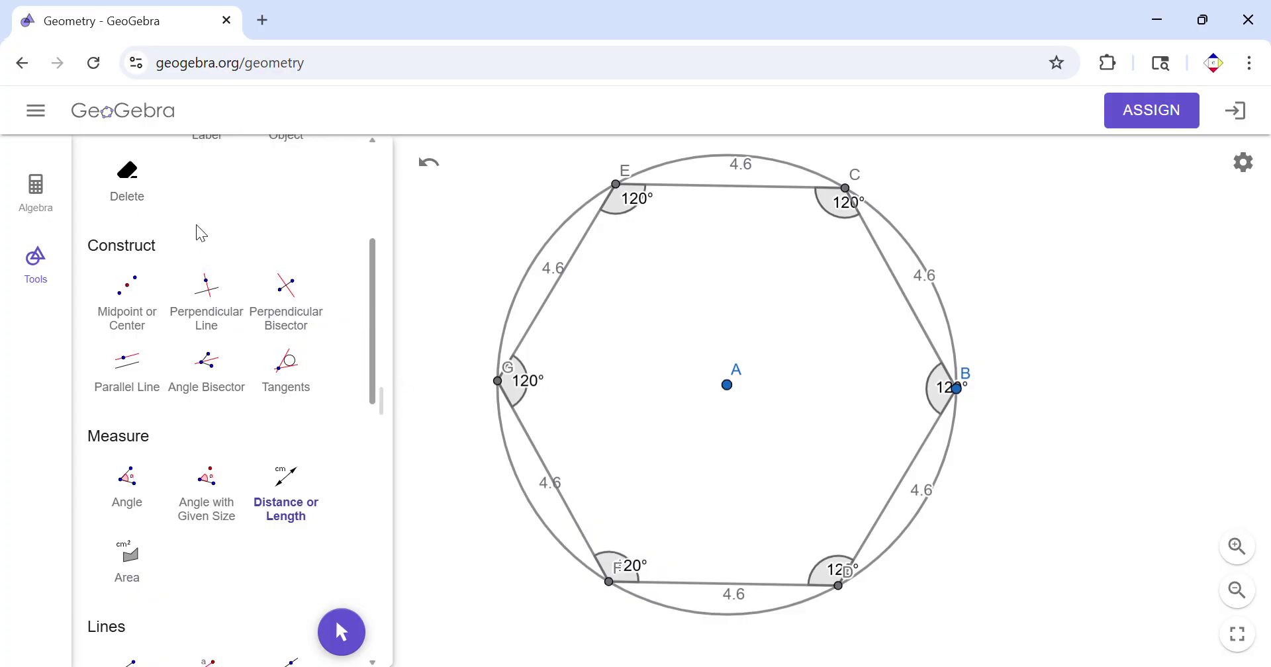
scroll(109, 242, "up", 5)
left_click(136, 219)
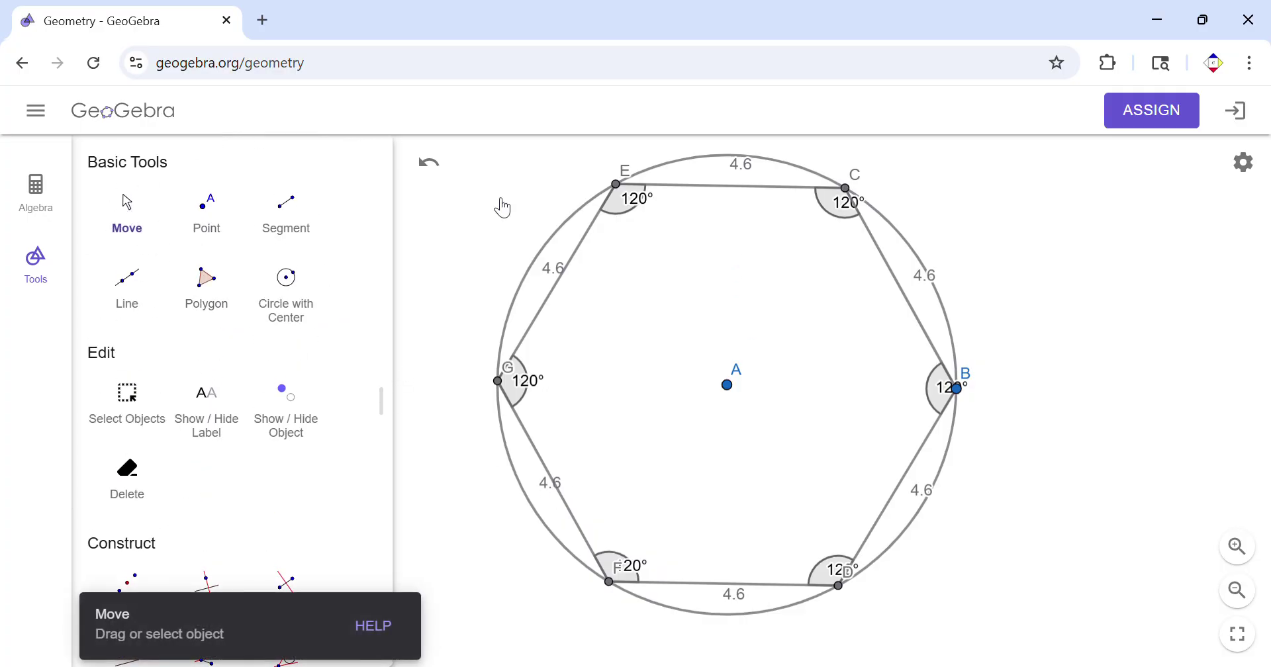
Move the 120° labels at E and C below their arcs and tidy the 4.6 labels on sides CB and BD
left_click(557, 277)
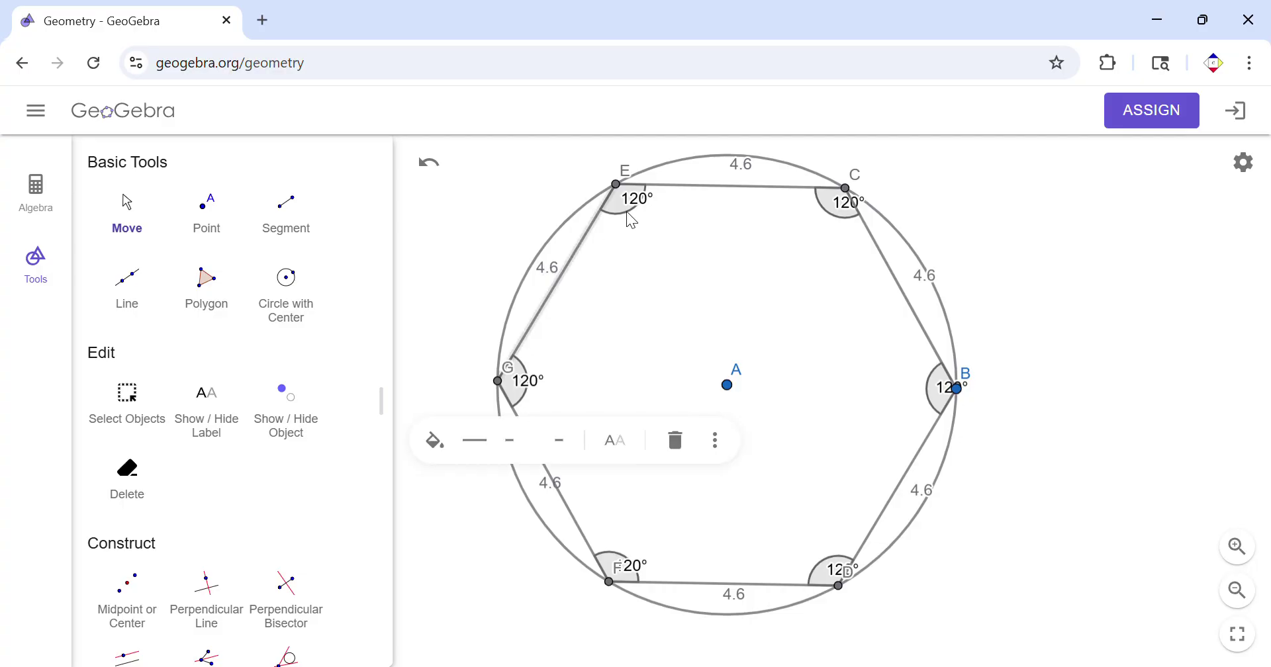
left_click_drag(646, 208, 645, 233)
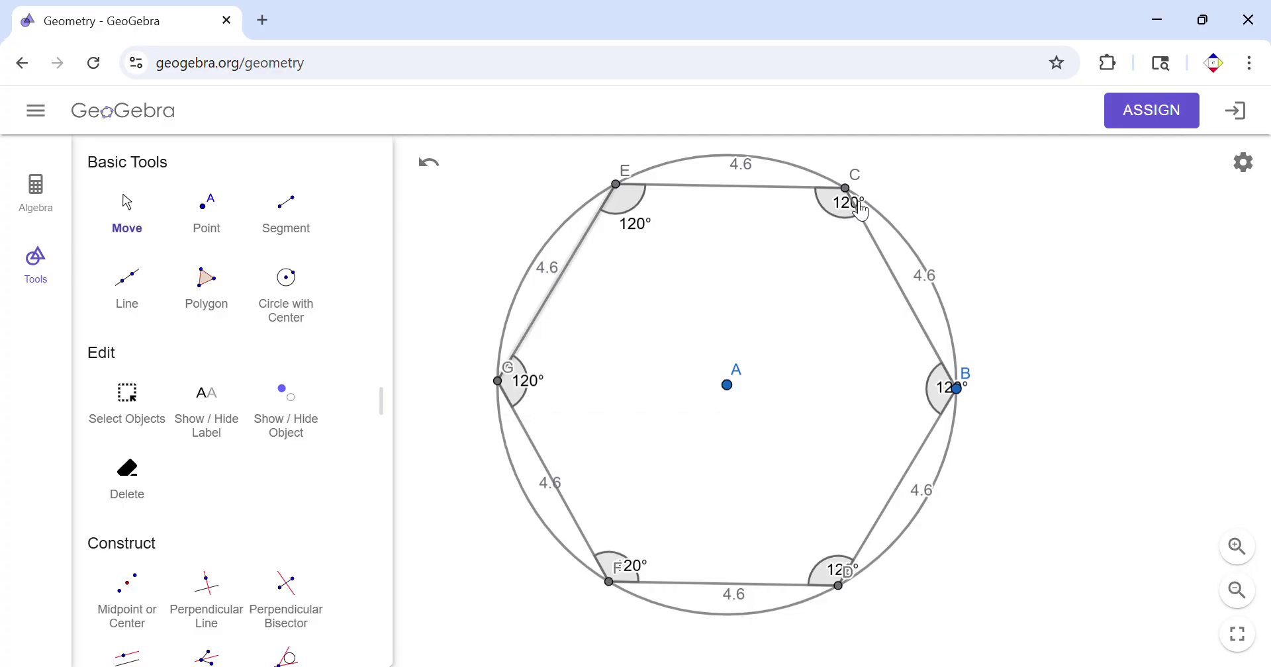
left_click_drag(849, 220, 831, 243)
left_click_drag(932, 283, 924, 286)
left_click_drag(925, 505, 924, 502)
Move the 120° labels at D and F above their arcs and nudge side FG's 4.6 label
left_click_drag(839, 569, 805, 552)
left_click_drag(645, 574, 641, 551)
left_click_drag(549, 493, 546, 497)
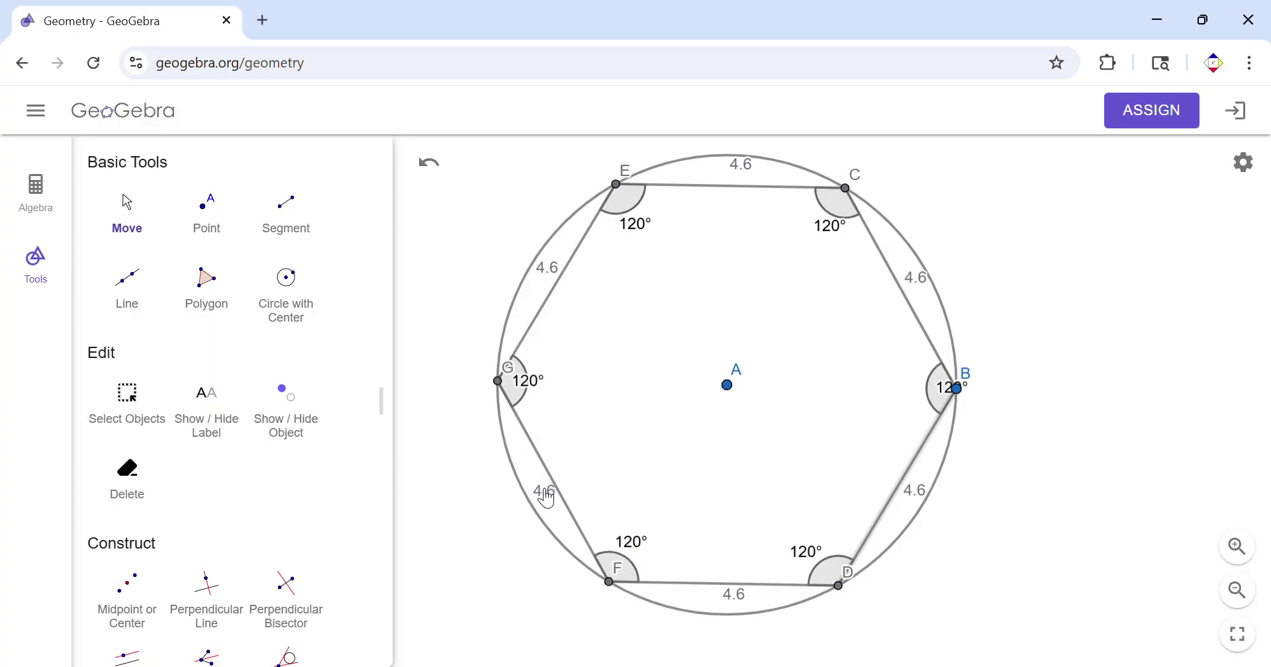
left_click(546, 498)
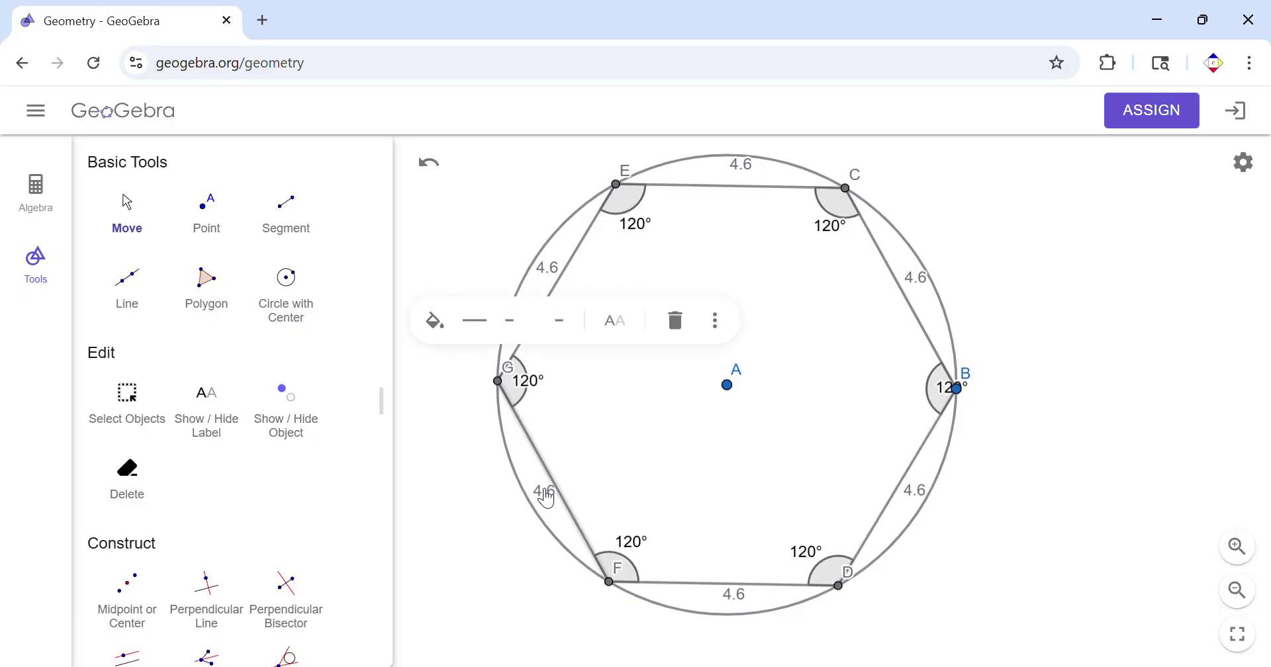
left_click(1217, 431)
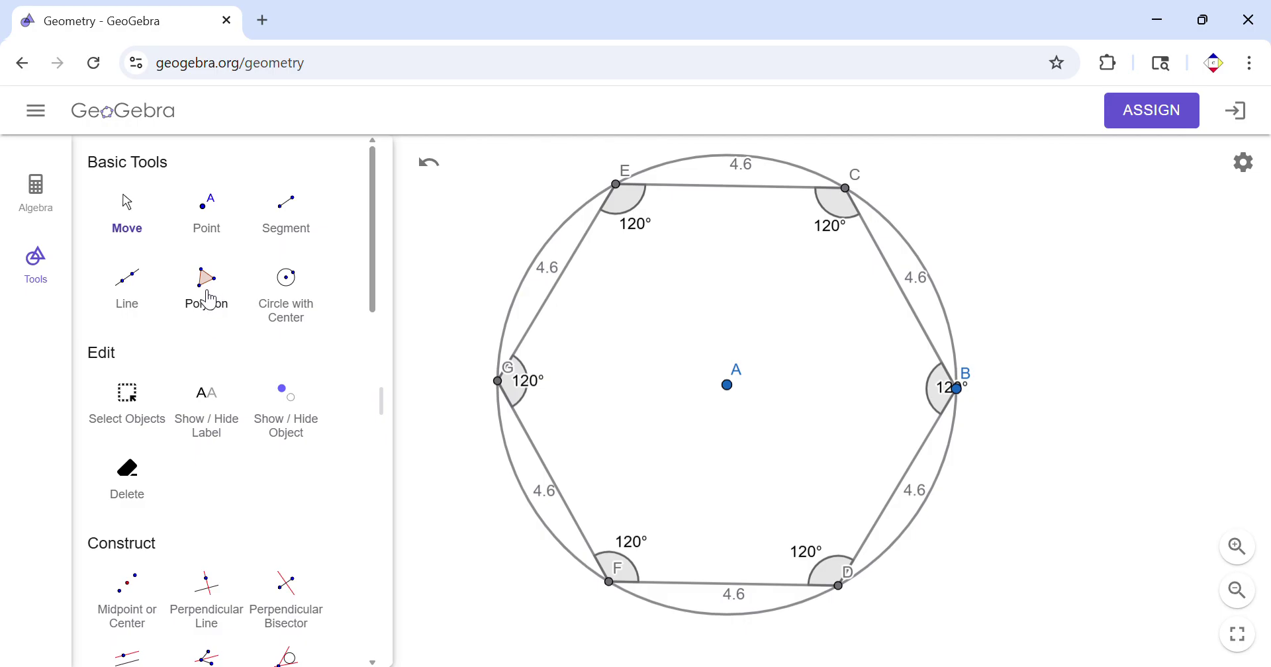
Draw segments B–E, E–F and F–B with the Segment tool to close triangle EBF
left_click(287, 212)
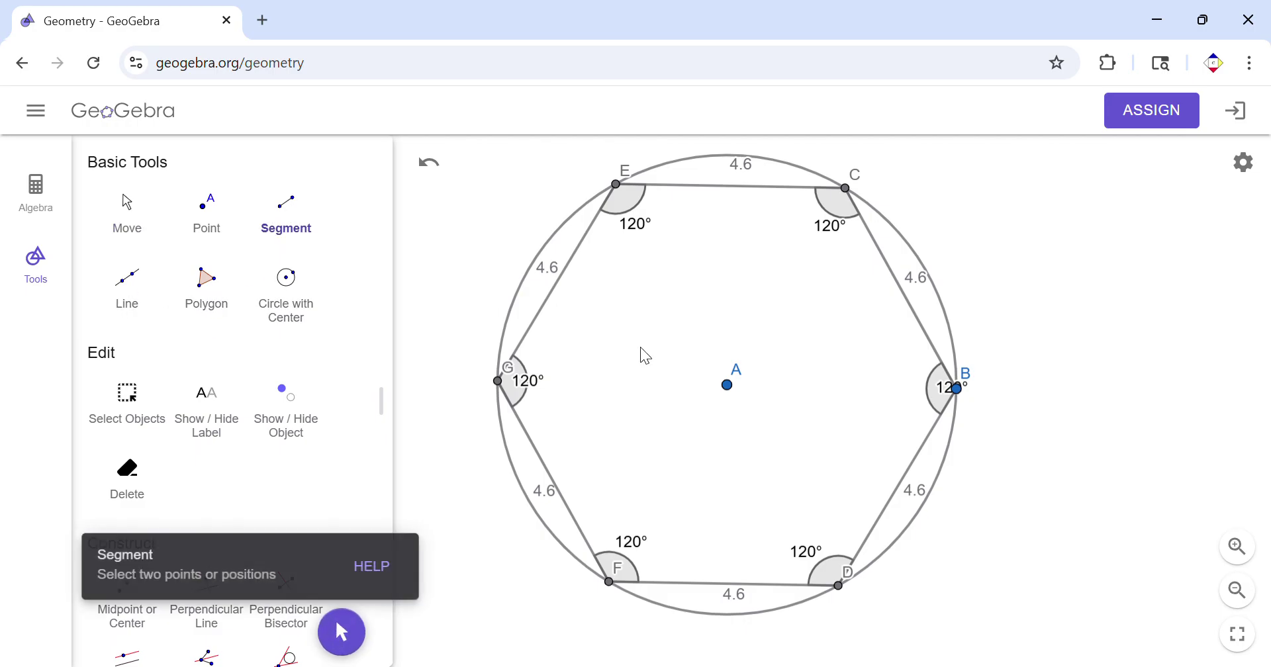
left_click(959, 391)
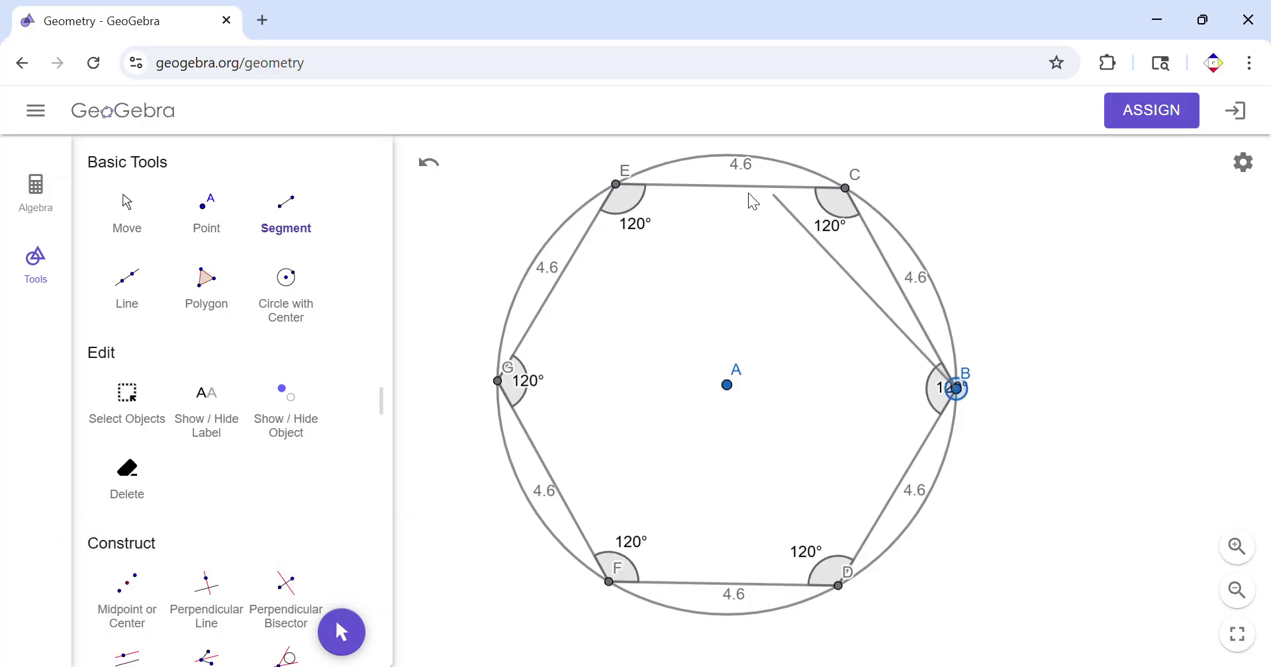
left_click(627, 191)
left_click(617, 186)
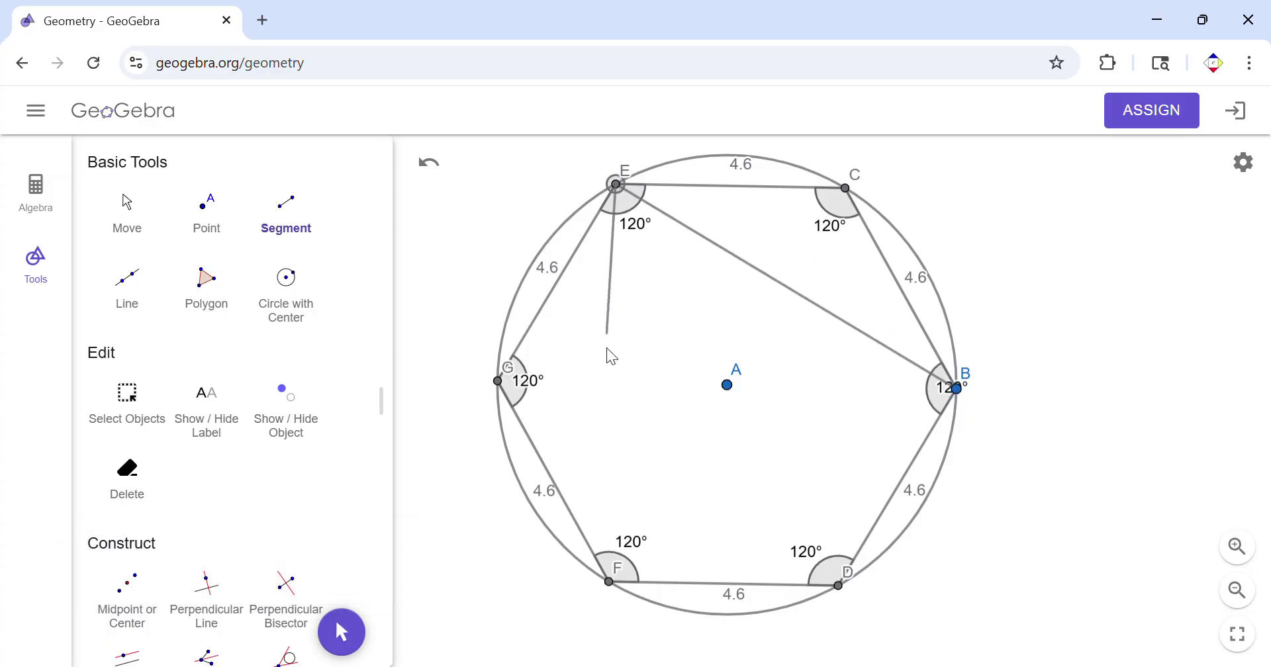
left_click(617, 585)
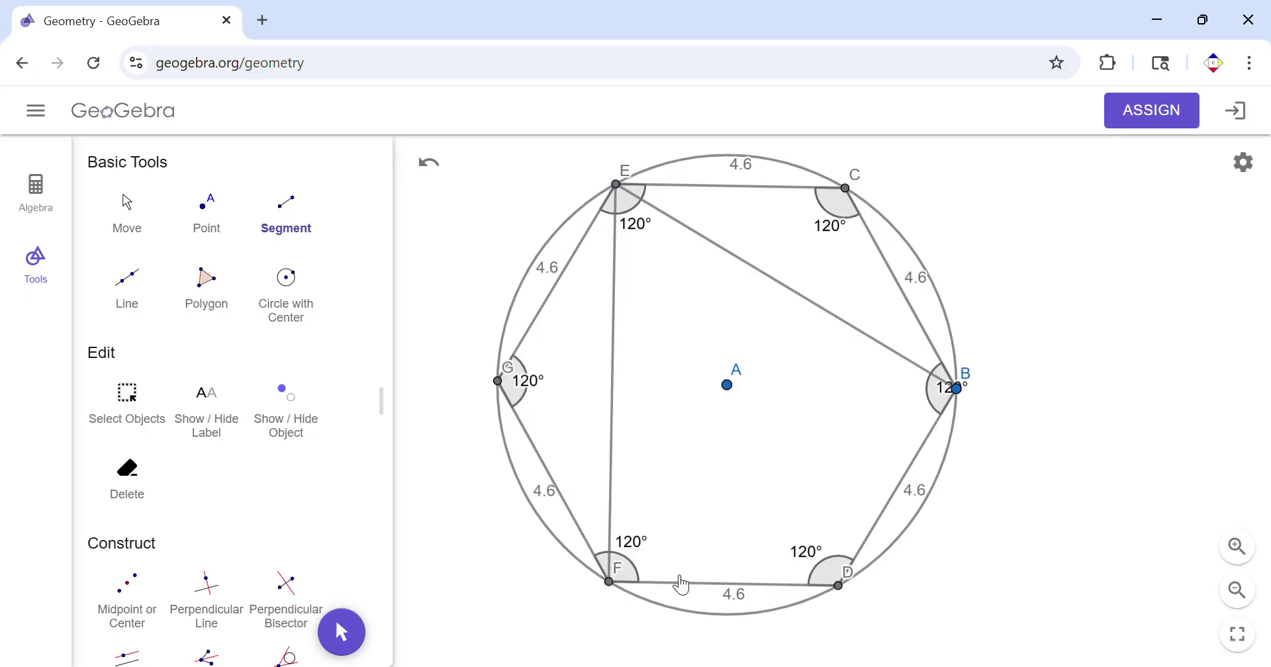
left_click(626, 583)
left_click(961, 392)
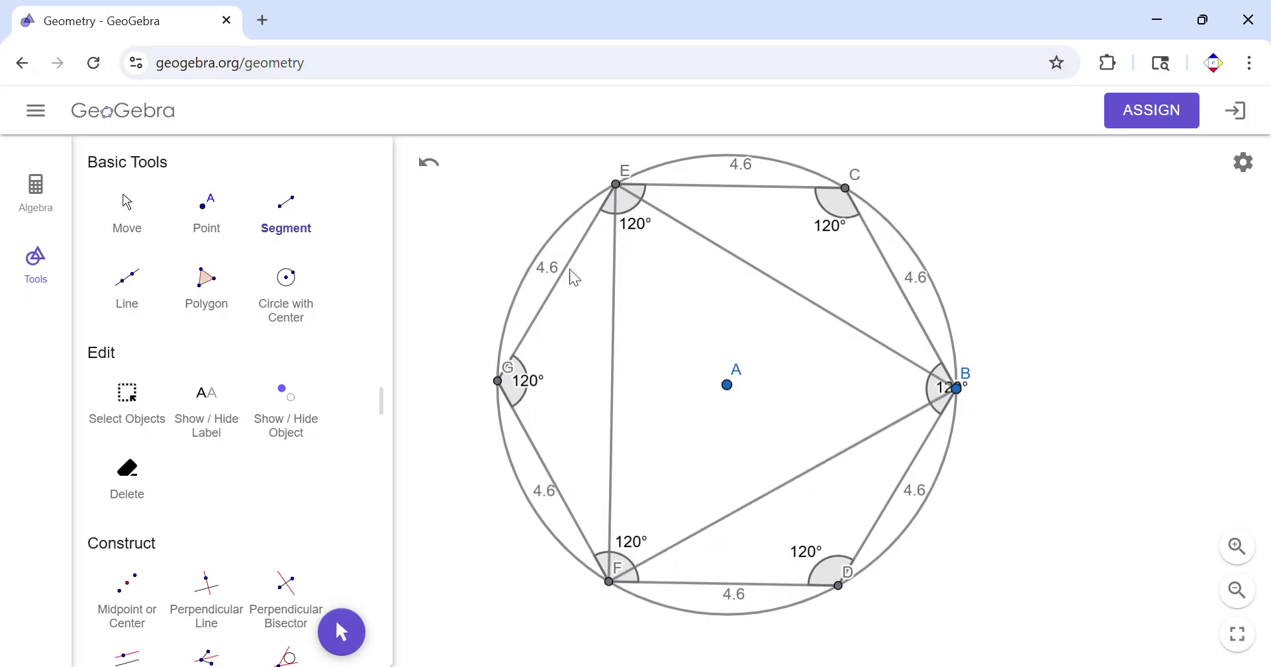